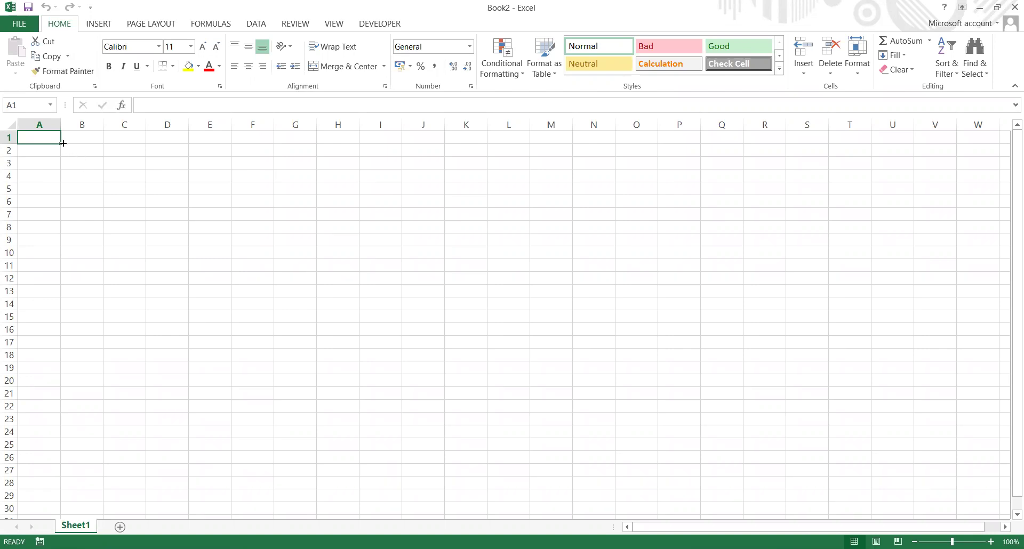
- Enter the heading "C" in A1 and number the rows below it from 1 to 10 in A2:A11
{"action": "type", "text": "C"}
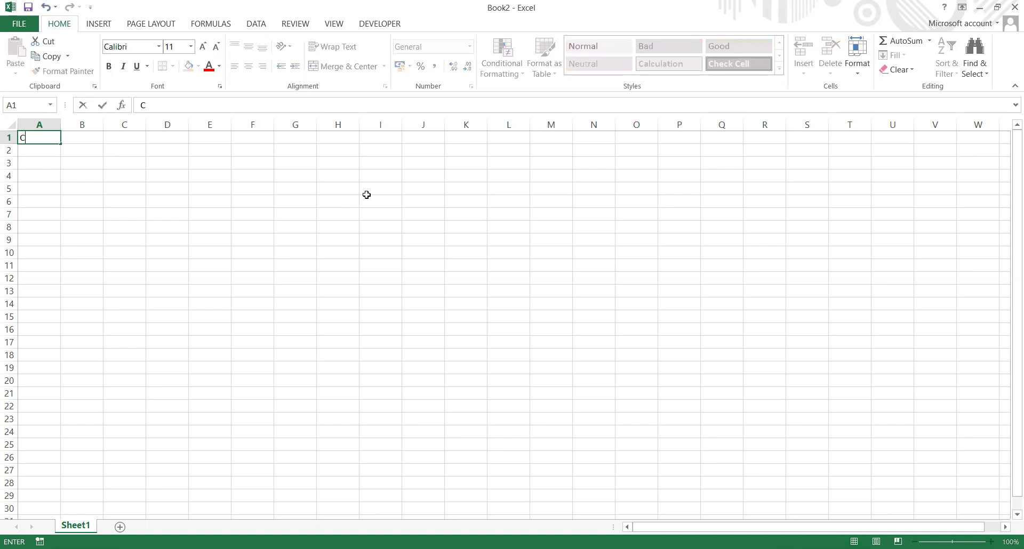
{"action": "key", "text": "Return"}
{"action": "type", "text": "1"}
{"action": "key", "text": "Return"}
{"action": "type", "text": "2"}
{"action": "key", "text": "Return"}
{"action": "type", "text": "3"}
{"action": "key", "text": "Return"}
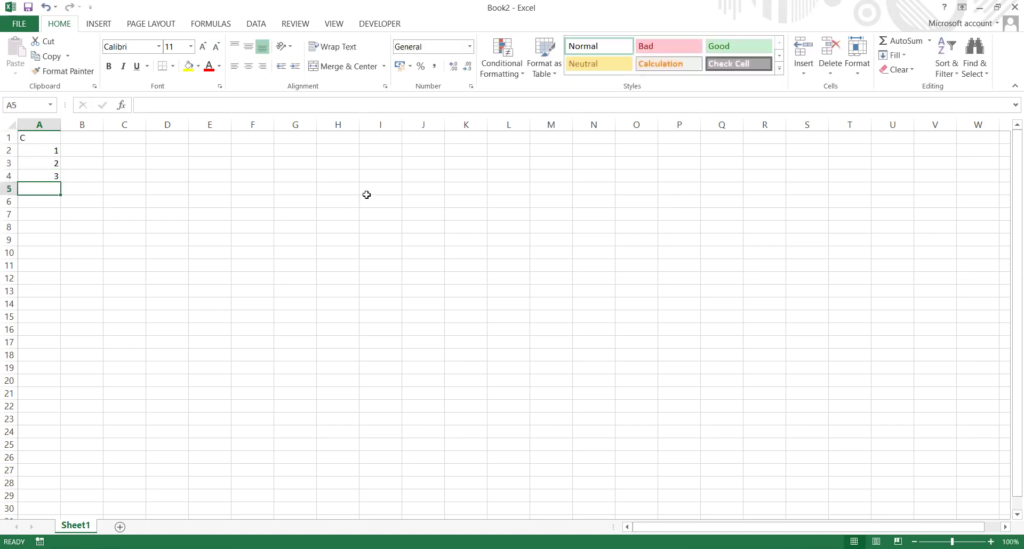
{"action": "type", "text": "4"}
{"action": "key", "text": "Return"}
{"action": "type", "text": "5"}
{"action": "key", "text": "Return"}
{"action": "type", "text": "6"}
{"action": "key", "text": "Return"}
{"action": "type", "text": "7"}
{"action": "key", "text": "Return"}
{"action": "type", "text": "8"}
{"action": "key", "text": "Return"}
{"action": "type", "text": "9"}
{"action": "key", "text": "Return"}
{"action": "type", "text": "10"}
{"action": "key", "text": "Return"}
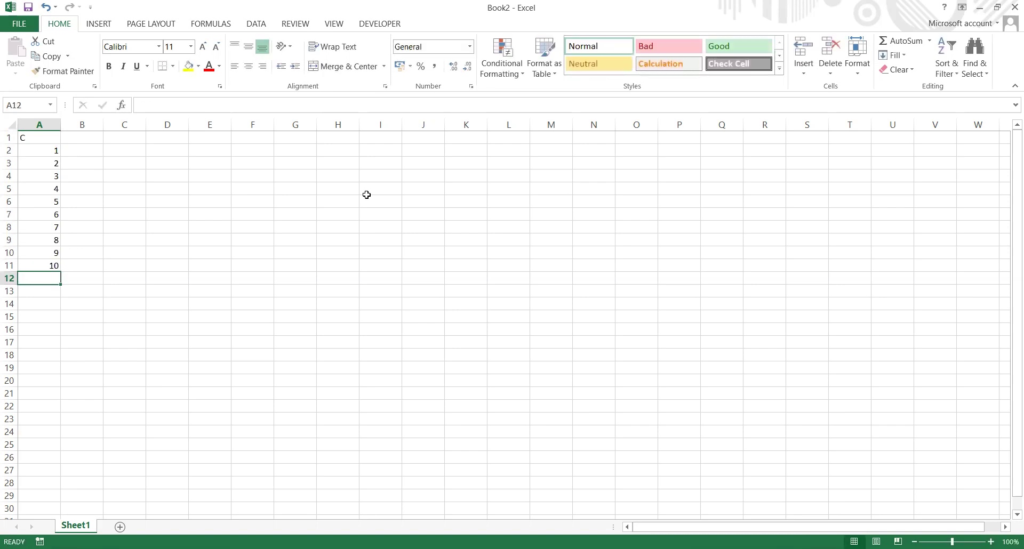
- Add the headings "Days Promised" in B1 and "When they delivered" in C1, and fit both column widths to their text
{"action": "left_click", "coordinate": [74, 137]}
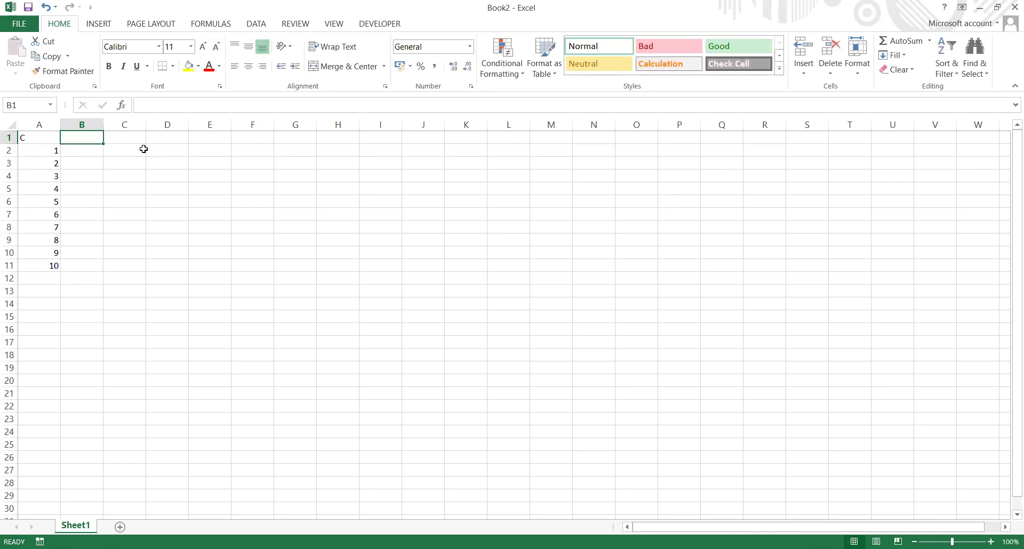
{"action": "type", "text": "Days Promised"}
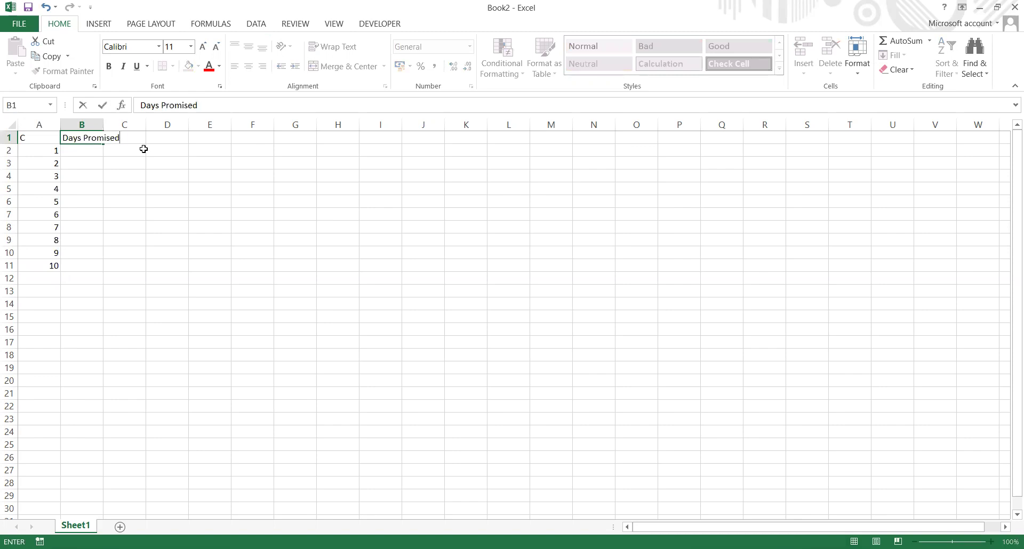
{"action": "key", "text": "Tab"}
{"action": "type", "text": "When"}
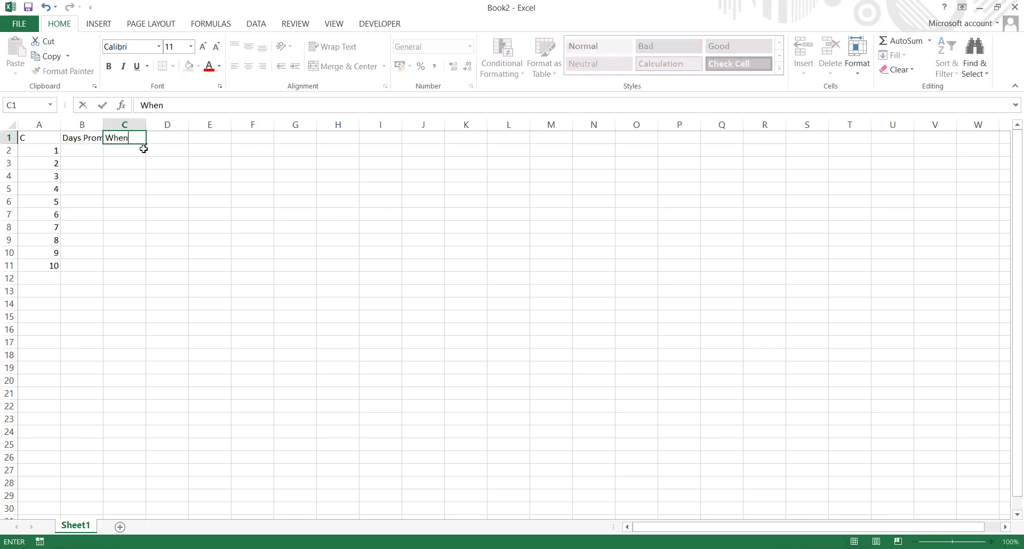
{"action": "type", "text": " they delivered"}
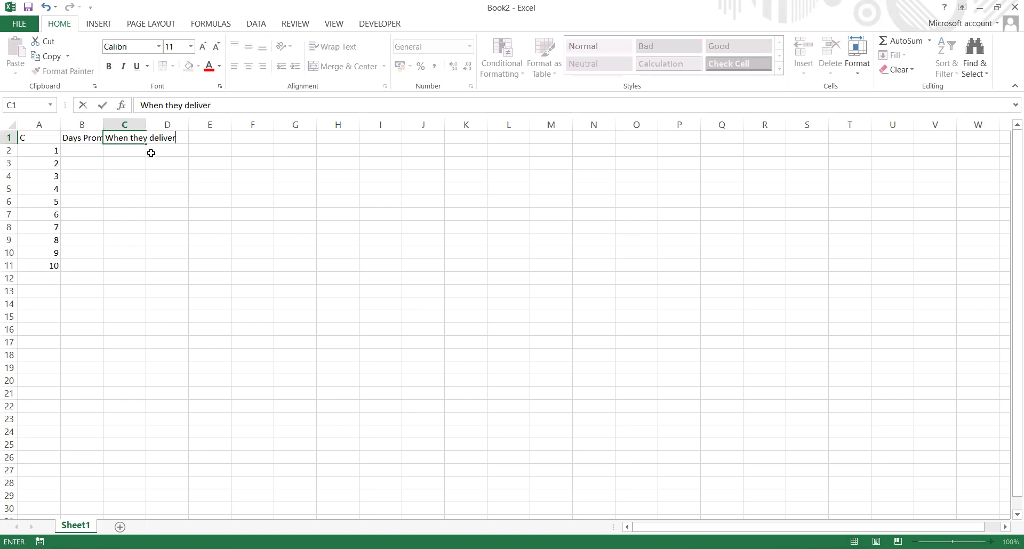
{"action": "key", "text": "Return"}
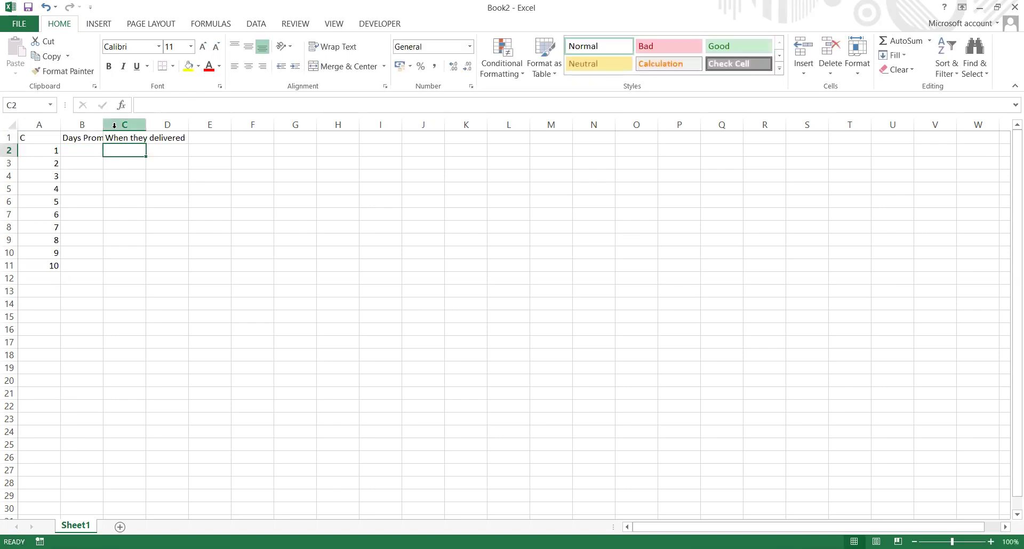
{"action": "double_click", "coordinate": [102, 125]}
{"action": "double_click", "coordinate": [164, 125]}
- Enter 20 in B2 as the promised days and fill it down to B11
{"action": "left_click", "coordinate": [85, 147]}
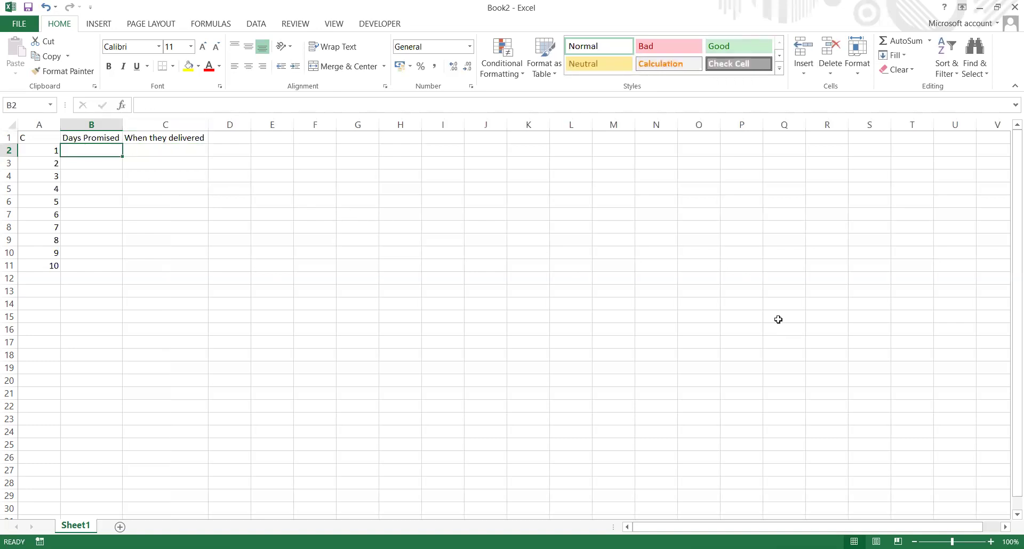
{"action": "type", "text": "20"}
{"action": "key", "text": "Return"}
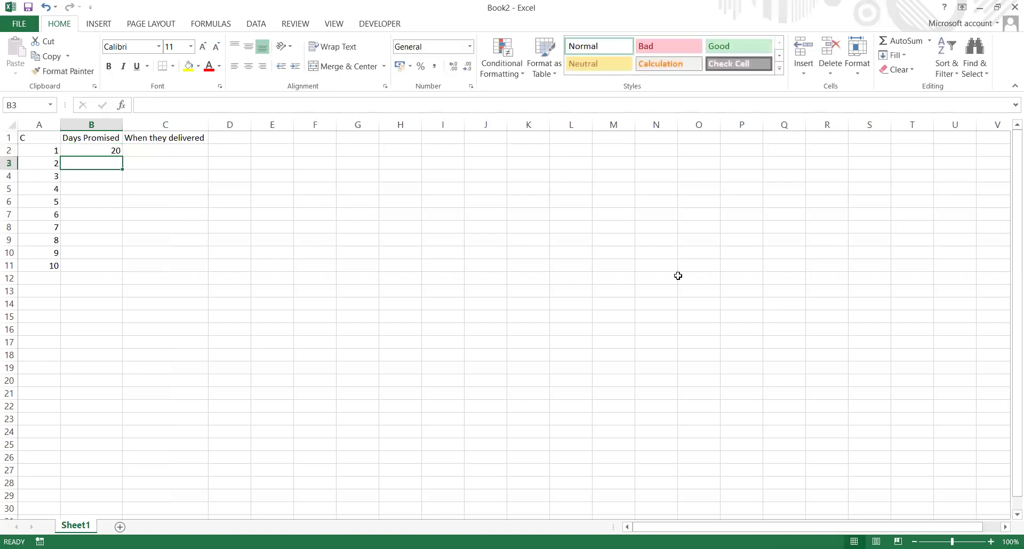
{"action": "left_click", "coordinate": [109, 149]}
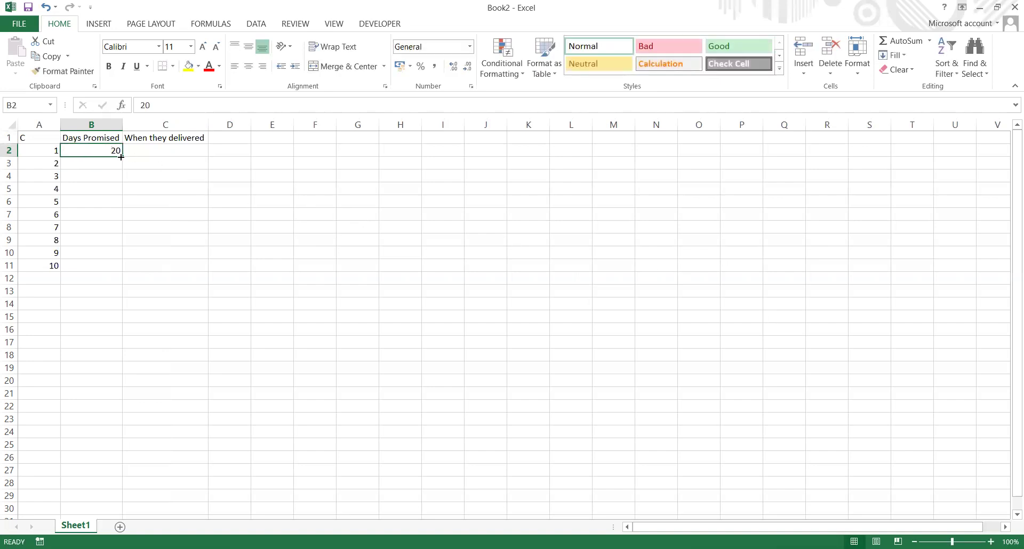
{"action": "double_click", "coordinate": [122, 157]}
- Enter the delivery days 35, 35, 5, 5, 5, 35, 5, 35, 35 and 5 in C2:C11
{"action": "left_click", "coordinate": [156, 150]}
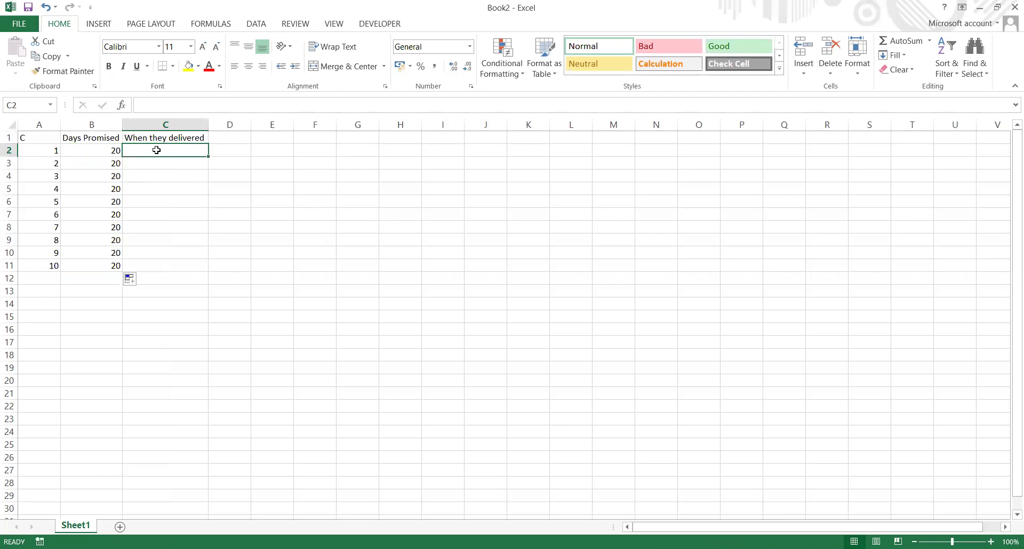
{"action": "type", "text": "35"}
{"action": "key", "text": "Return"}
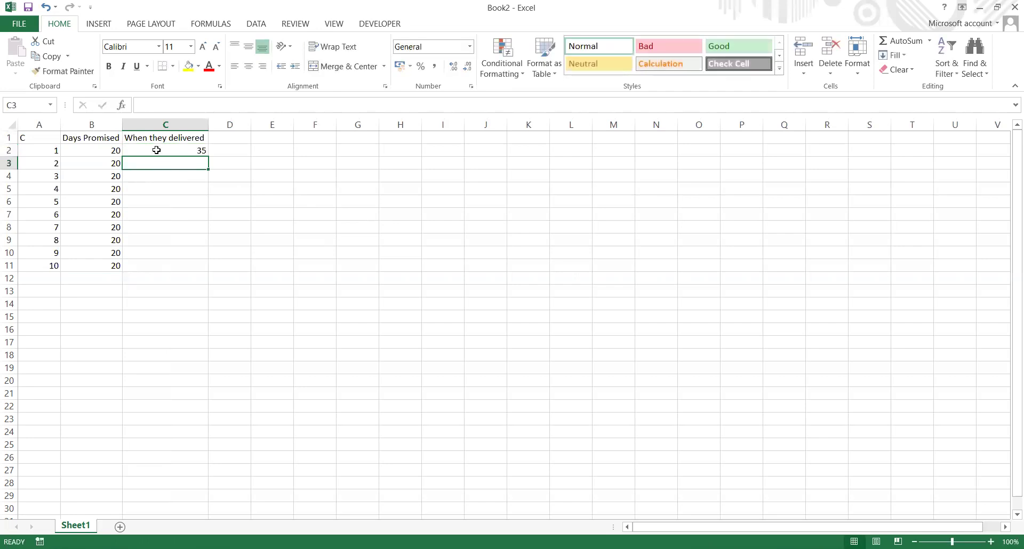
{"action": "type", "text": "35"}
{"action": "key", "text": "Return"}
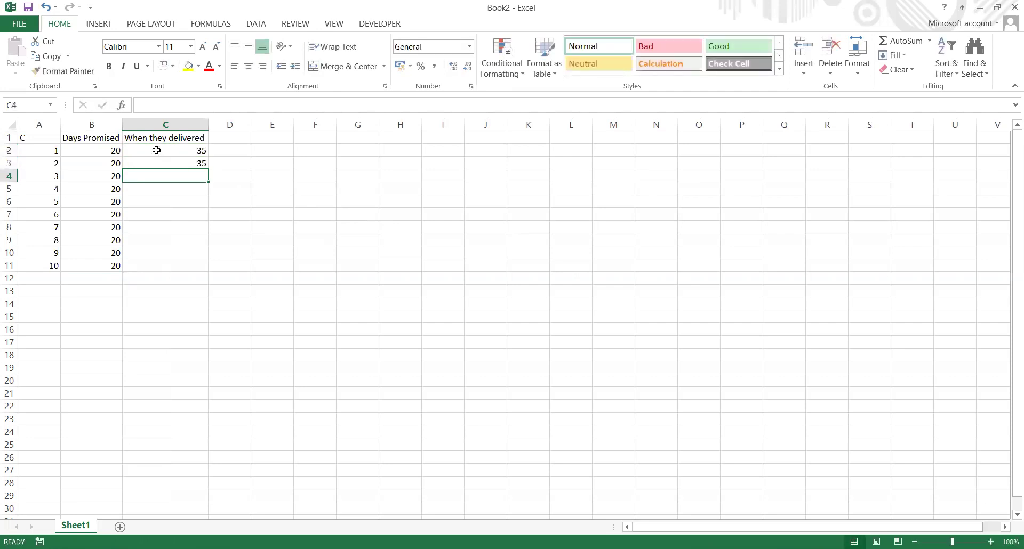
{"action": "type", "text": "5"}
{"action": "key", "text": "Return"}
{"action": "type", "text": "5"}
{"action": "key", "text": "Return"}
{"action": "type", "text": "5"}
{"action": "key", "text": "Return"}
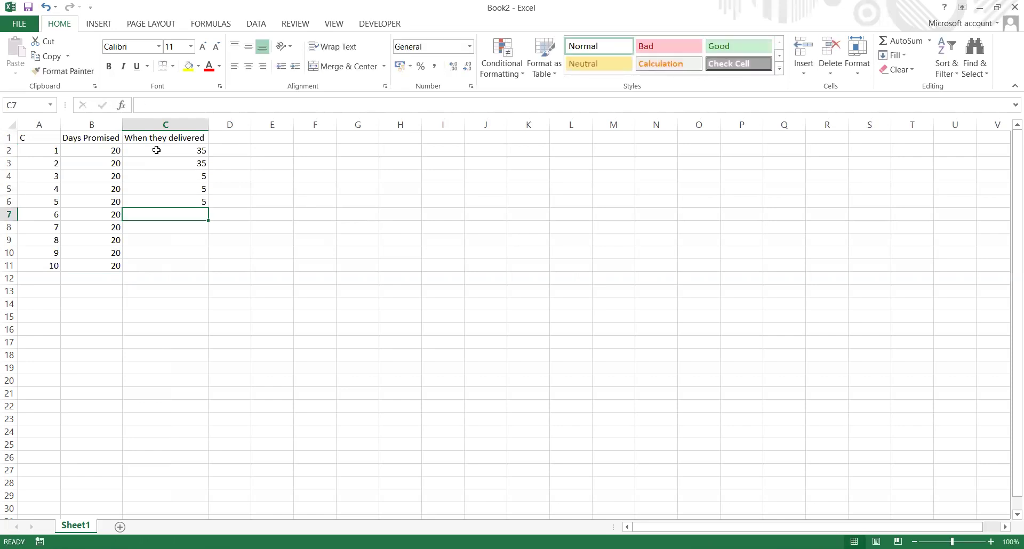
{"action": "type", "text": "35"}
{"action": "key", "text": "Return"}
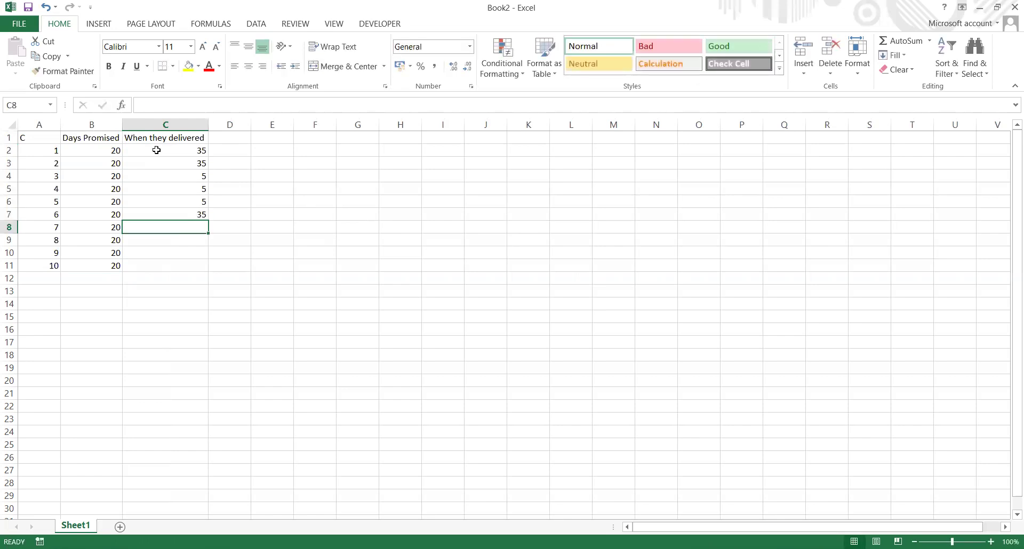
{"action": "type", "text": "5"}
{"action": "key", "text": "Return"}
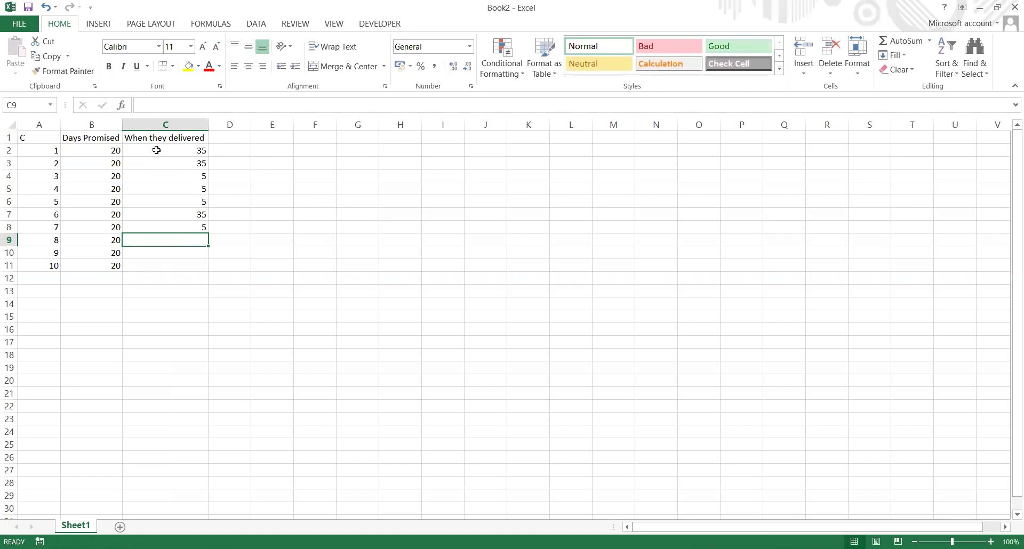
{"action": "type", "text": "35"}
{"action": "key", "text": "Return"}
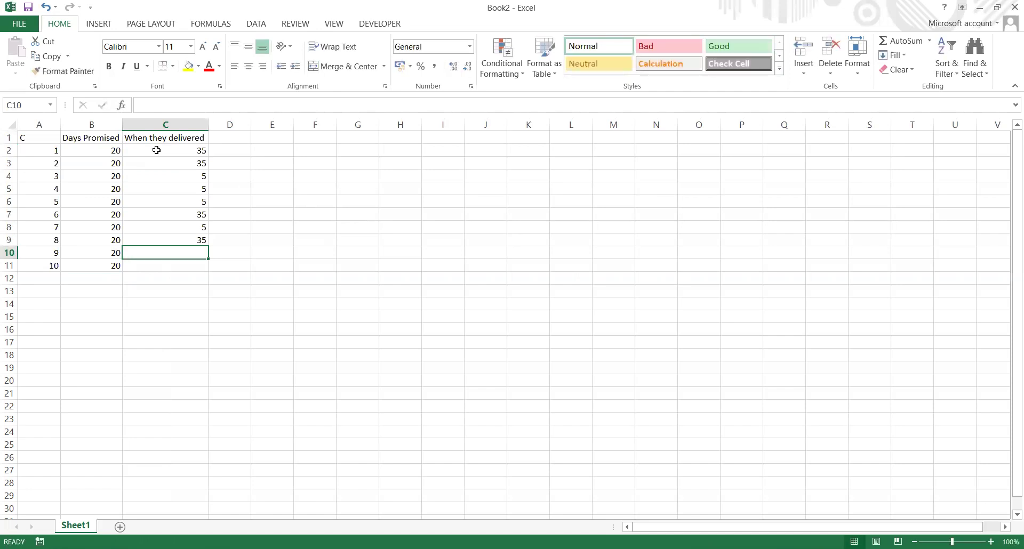
{"action": "type", "text": "35"}
{"action": "key", "text": "Return"}
{"action": "type", "text": "5"}
{"action": "key", "text": "Return"}
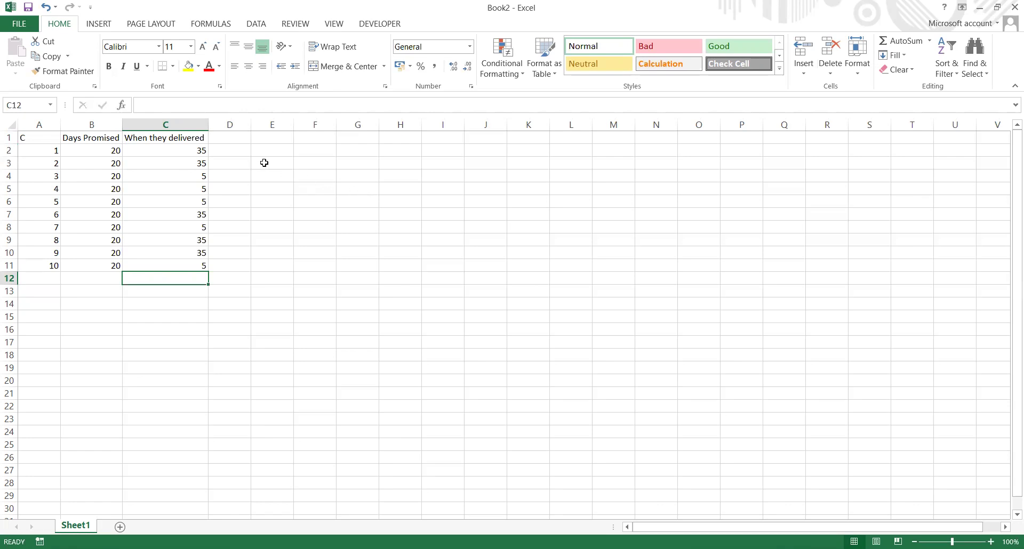
- Add the heading "Deviation/Difference" in D1 and fit the column width to it
{"action": "left_click", "coordinate": [236, 142]}
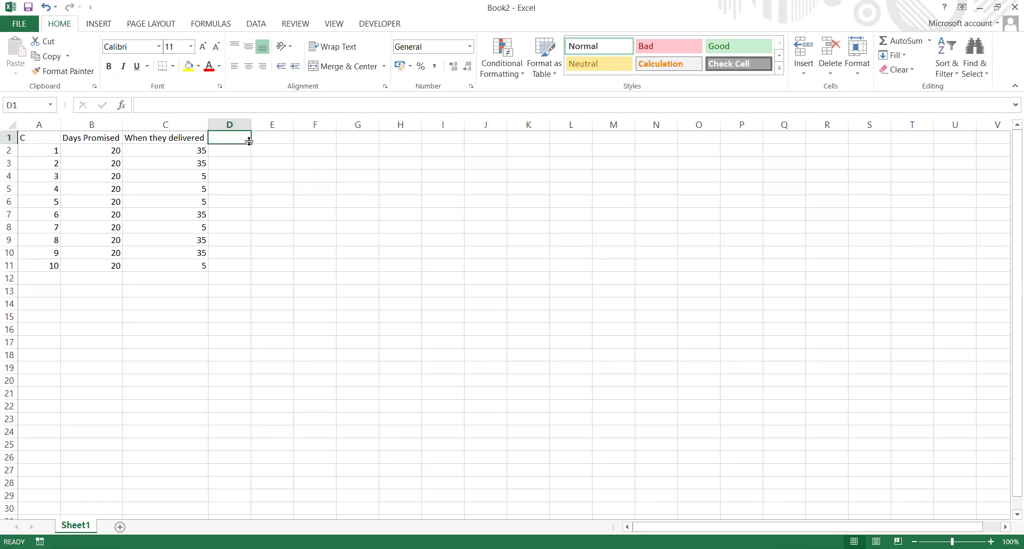
{"action": "type", "text": "Deviation"}
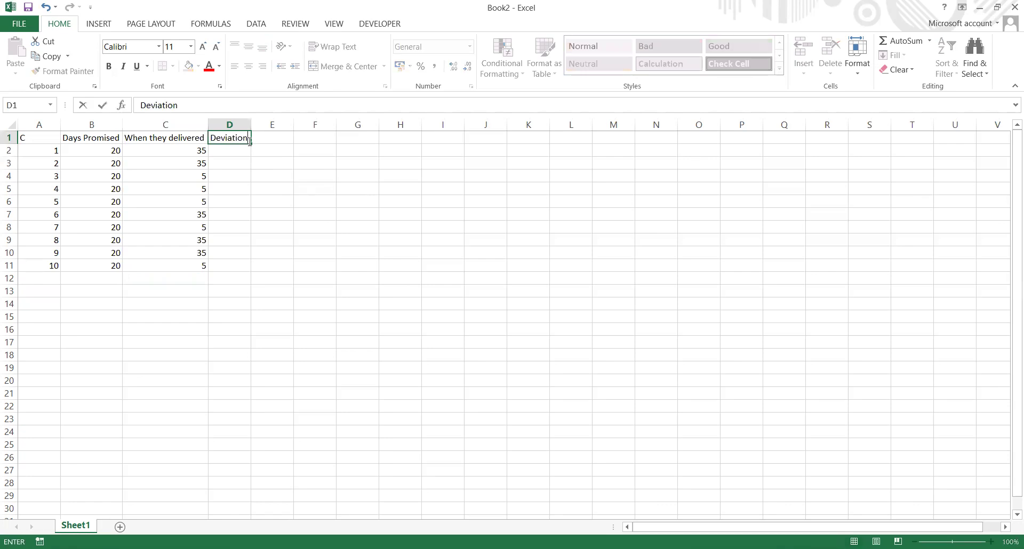
{"action": "type", "text": "/Difference"}
{"action": "key", "text": "Return"}
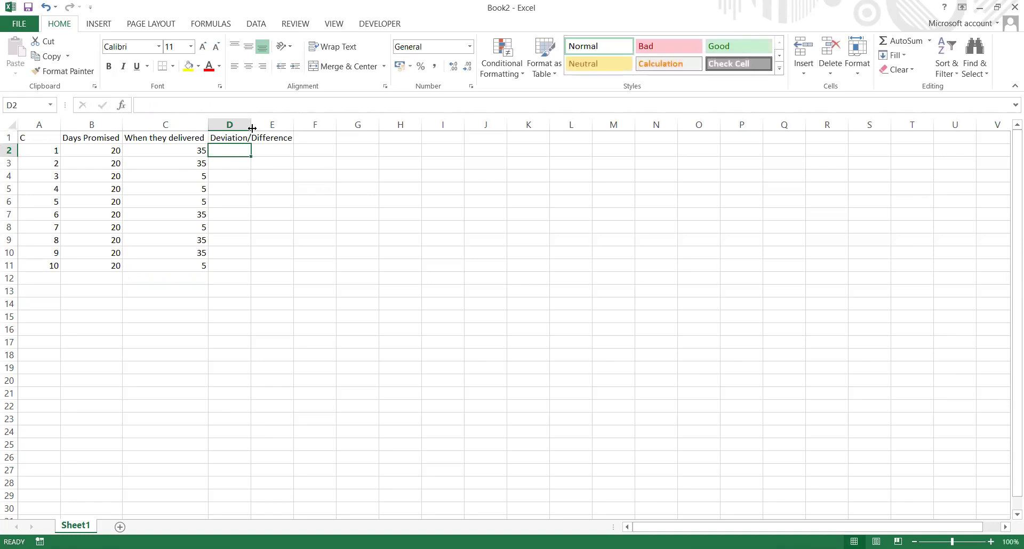
{"action": "double_click", "coordinate": [251, 128]}
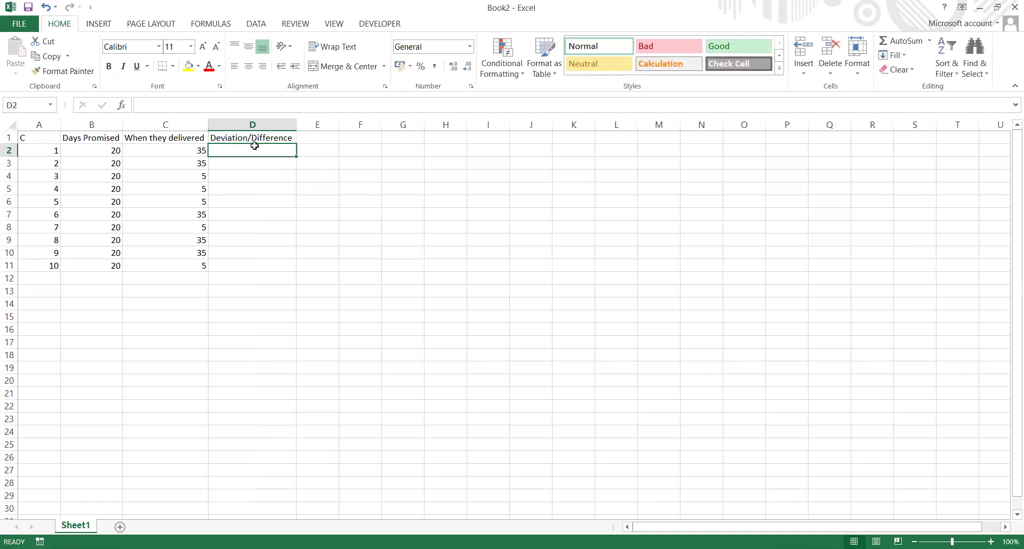
- Calculate promised minus delivered days in D2 with =B2-C2 and fill the formula down to D11
{"action": "type", "text": "="}
{"action": "key", "text": "Left"}
{"action": "key", "text": "Left"}
{"action": "type", "text": "-"}
{"action": "key", "text": "Left"}
{"action": "key", "text": "Return"}
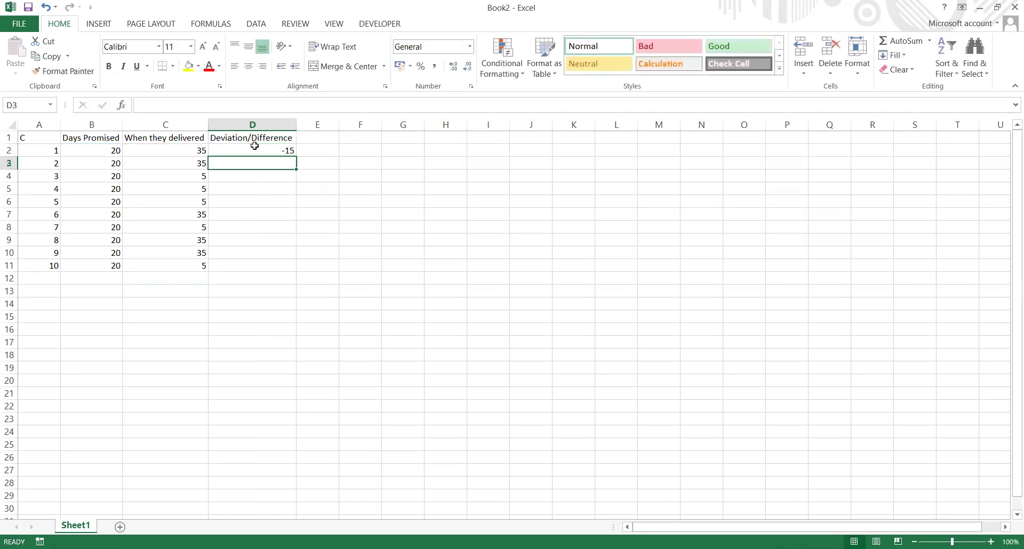
{"action": "left_click", "coordinate": [268, 149]}
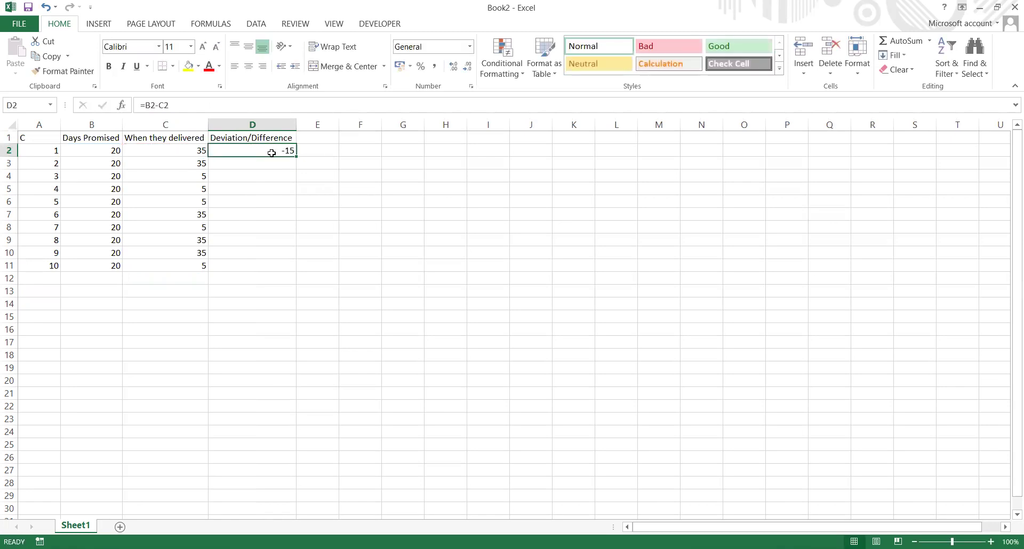
{"action": "double_click", "coordinate": [298, 157]}
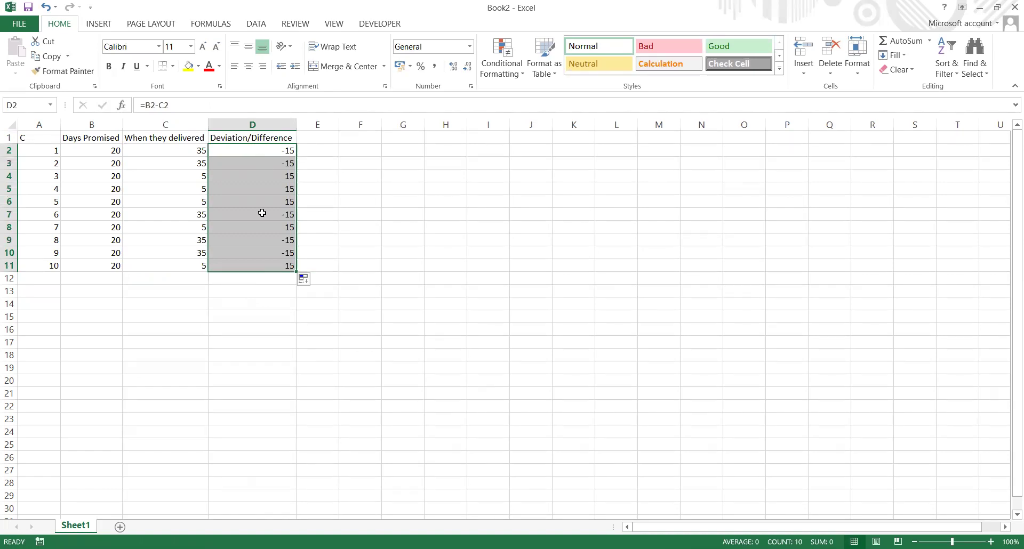
{"action": "left_click", "coordinate": [240, 276]}
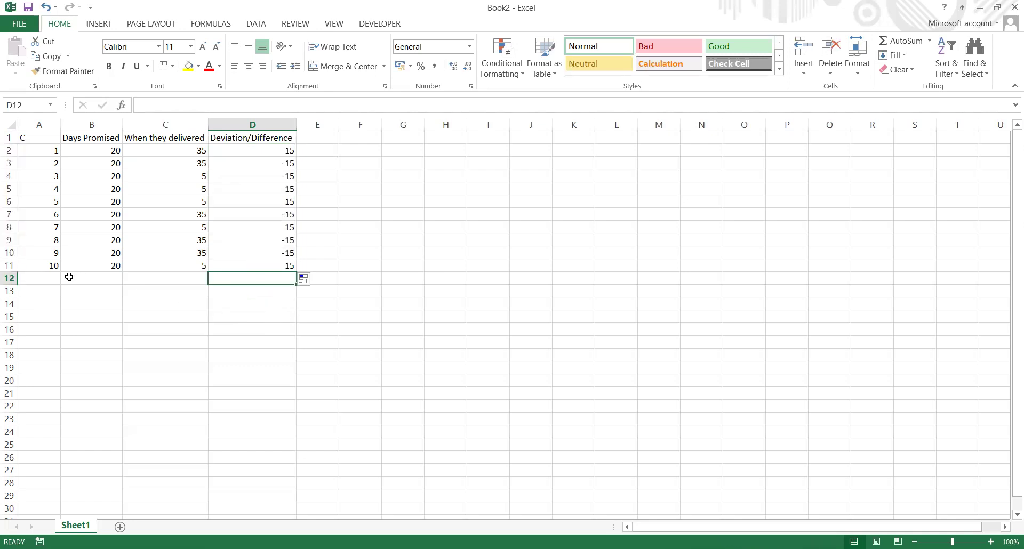
- Enter the label "Total" in A13 and make it bold
{"action": "left_click", "coordinate": [57, 290]}
{"action": "type", "text": "Total"}
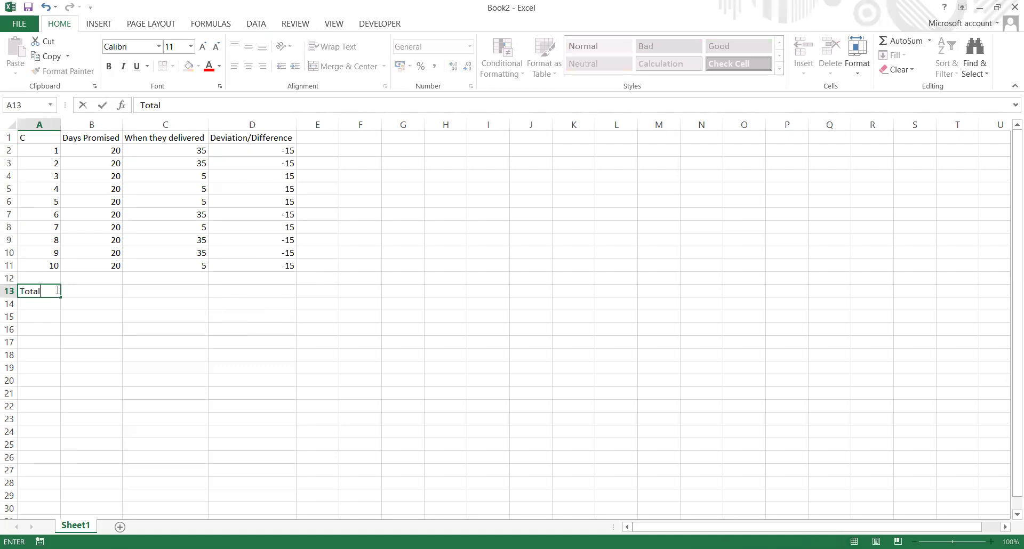
{"action": "key", "text": "Return"}
{"action": "left_click", "coordinate": [57, 290]}
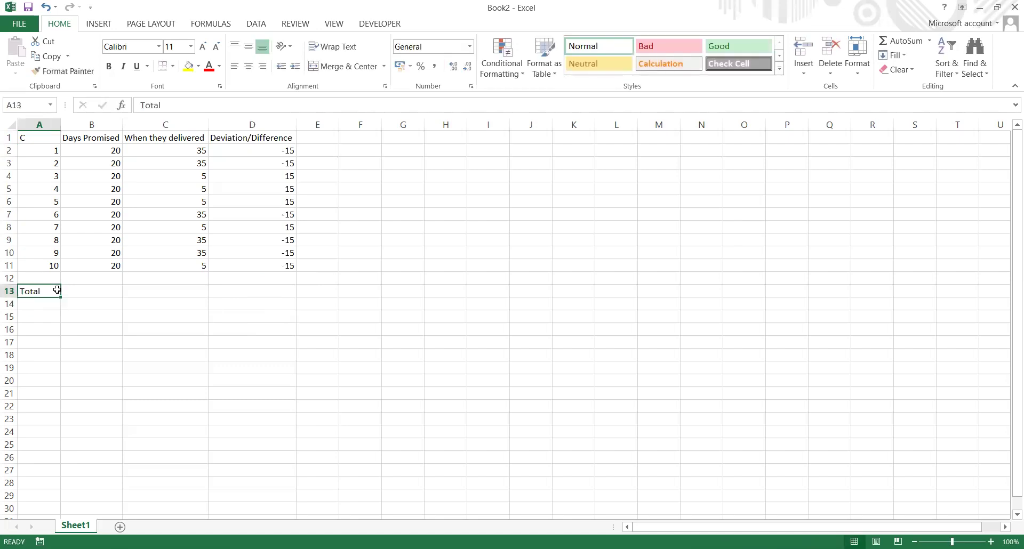
{"action": "key", "text": "ctrl+b"}
- Sum the deviations in D13 with the formula =SUM(D2:D11)
{"action": "key", "text": "Right"}
{"action": "key", "text": "Right"}
{"action": "key", "text": "Right"}
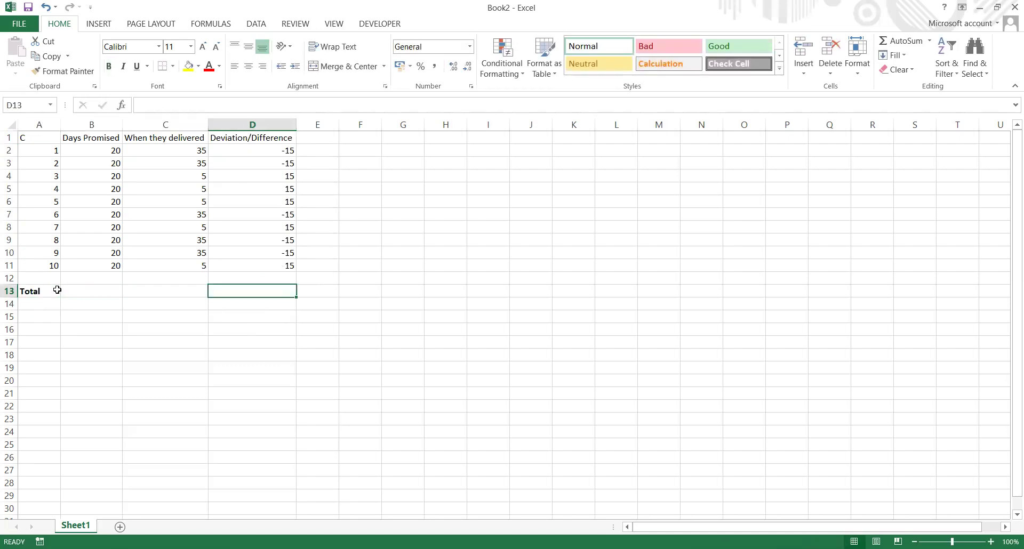
{"action": "type", "text": "="}
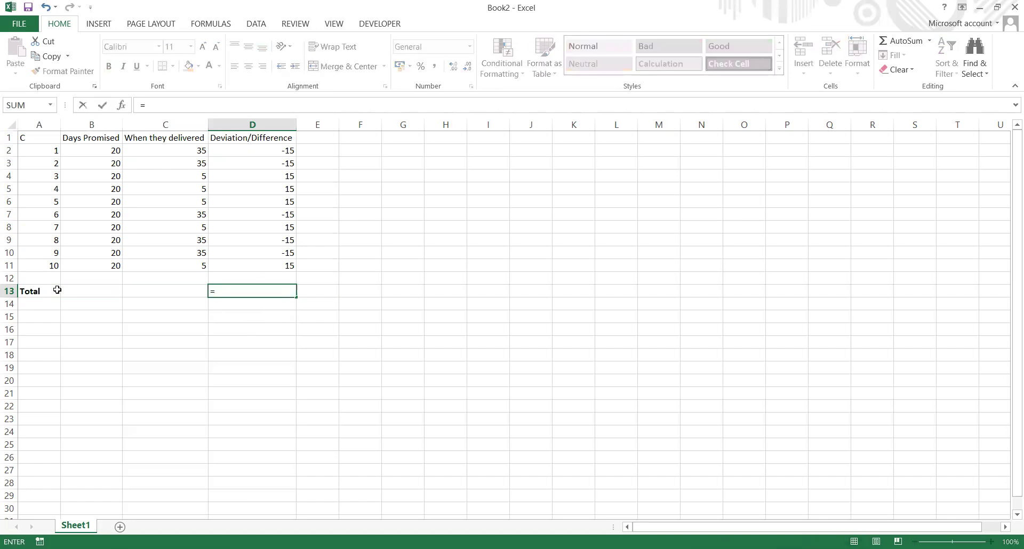
{"action": "type", "text": "sum("}
{"action": "key", "text": "Up"}
{"action": "key", "text": "Up"}
{"action": "key", "text": "shift+Up"}
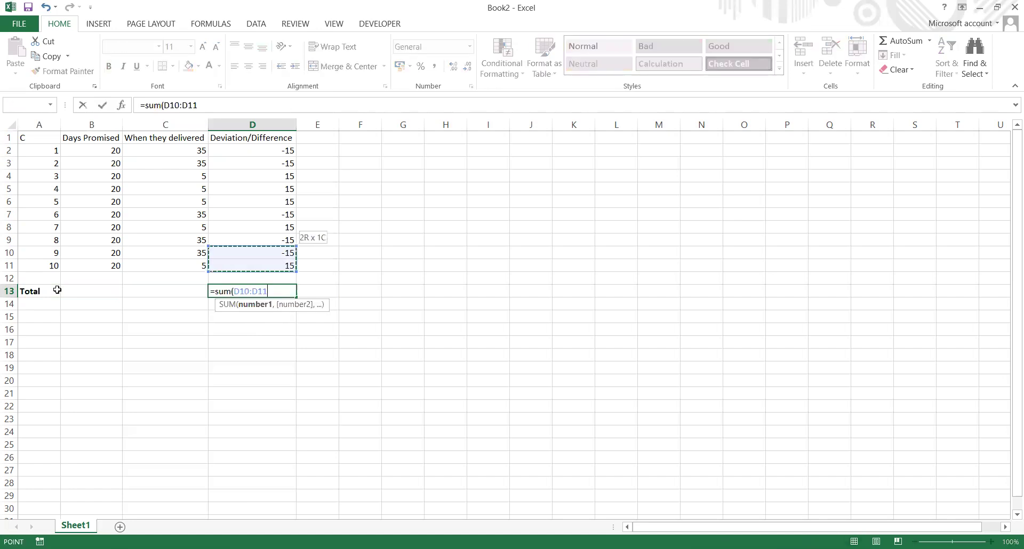
{"action": "key", "text": "shift+Up"}
{"action": "key", "text": "shift+Up"}
{"action": "key", "text": "shift+Up"}
{"action": "key", "text": "shift+Up"}
{"action": "key", "text": "shift+Up"}
{"action": "key", "text": "shift+Up"}
{"action": "key", "text": "shift+Up"}
{"action": "key", "text": "shift+Up"}
{"action": "type", "text": ")"}
{"action": "key", "text": "Return"}
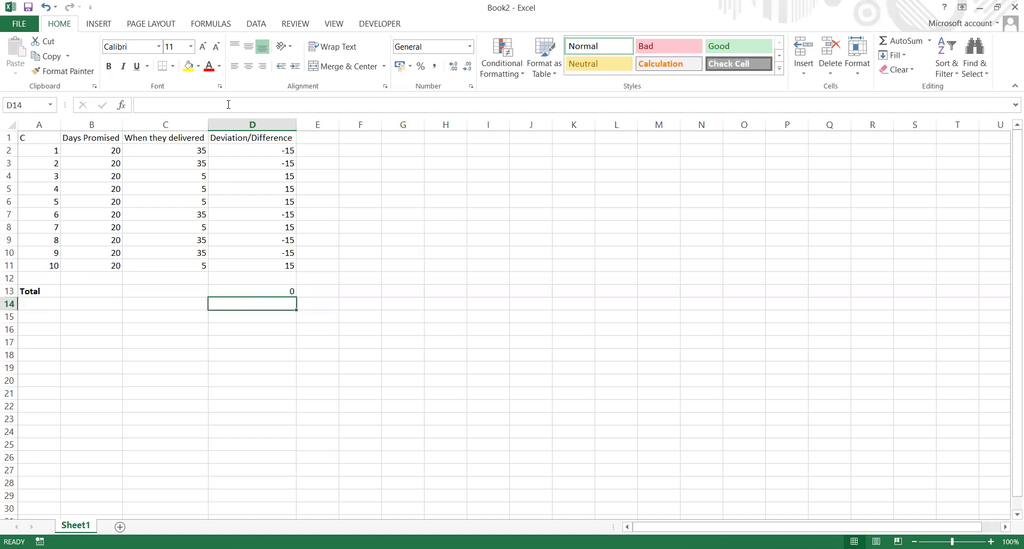
- Divide the deviation sum in D13 by 10 so the formula reads =SUM(D2:D11)/10
{"action": "left_click", "coordinate": [259, 290]}
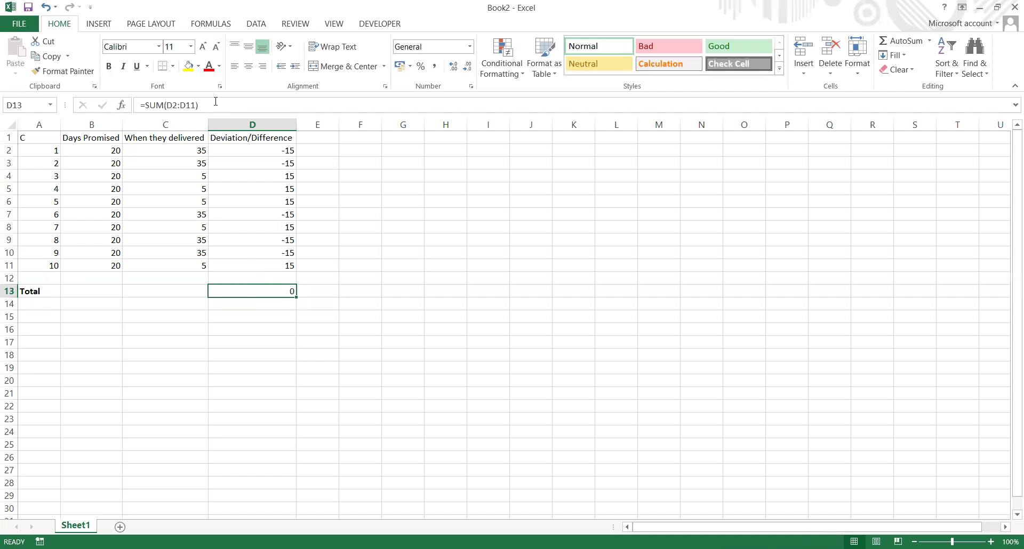
{"action": "left_click", "coordinate": [217, 104]}
{"action": "type", "text": "/10"}
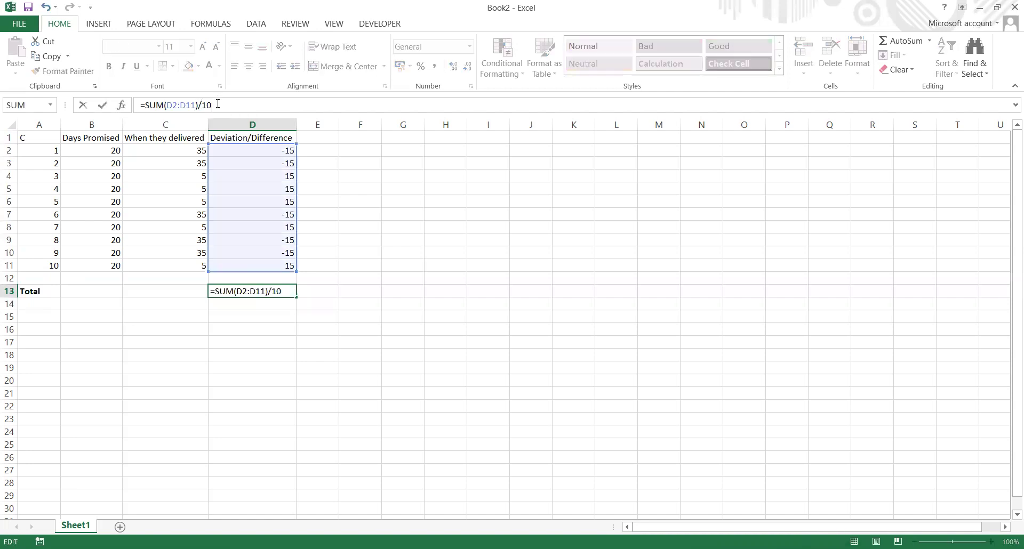
{"action": "key", "text": "Return"}
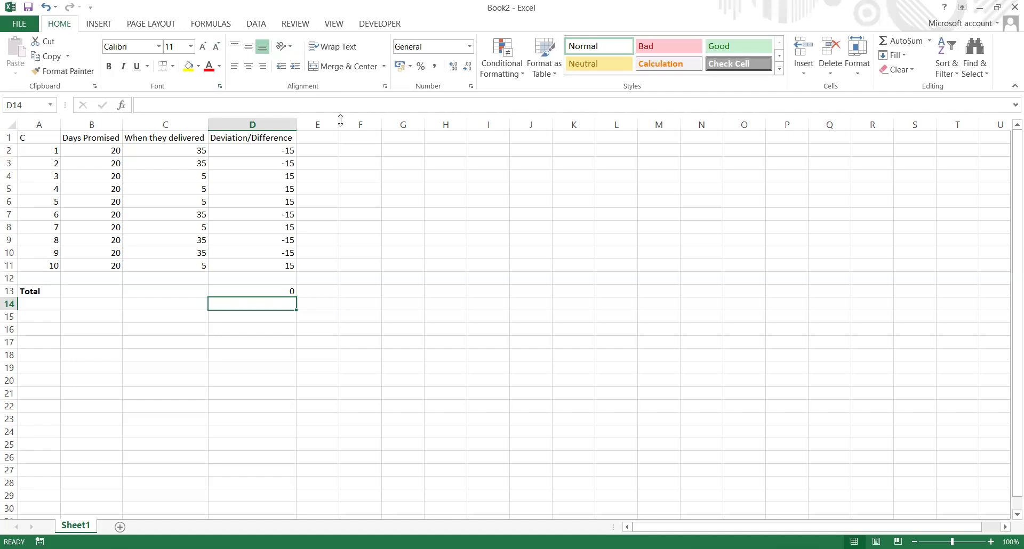
- Add the heading "Absolute Value" in F1 and fit the column width to it
{"action": "left_click", "coordinate": [365, 138]}
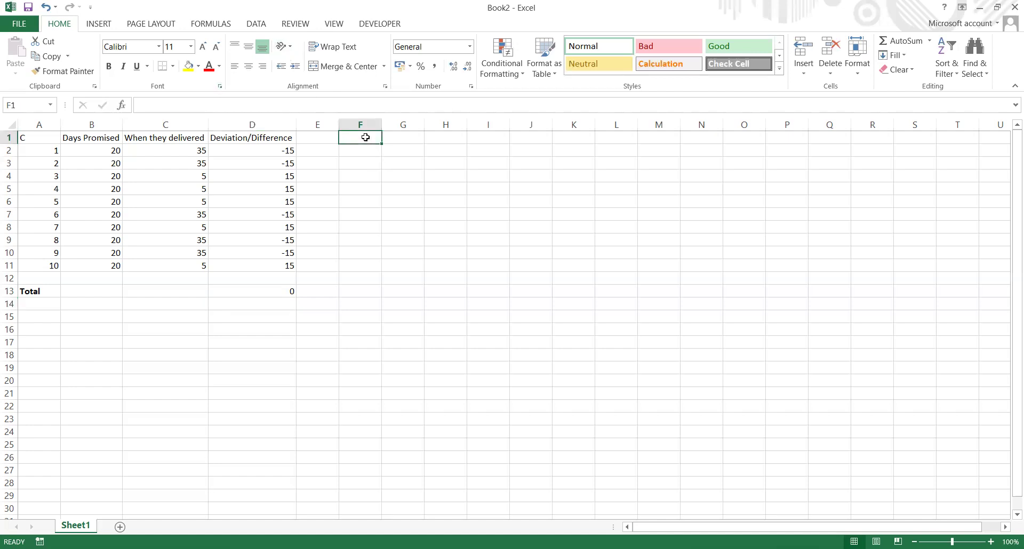
{"action": "type", "text": "Absolute"}
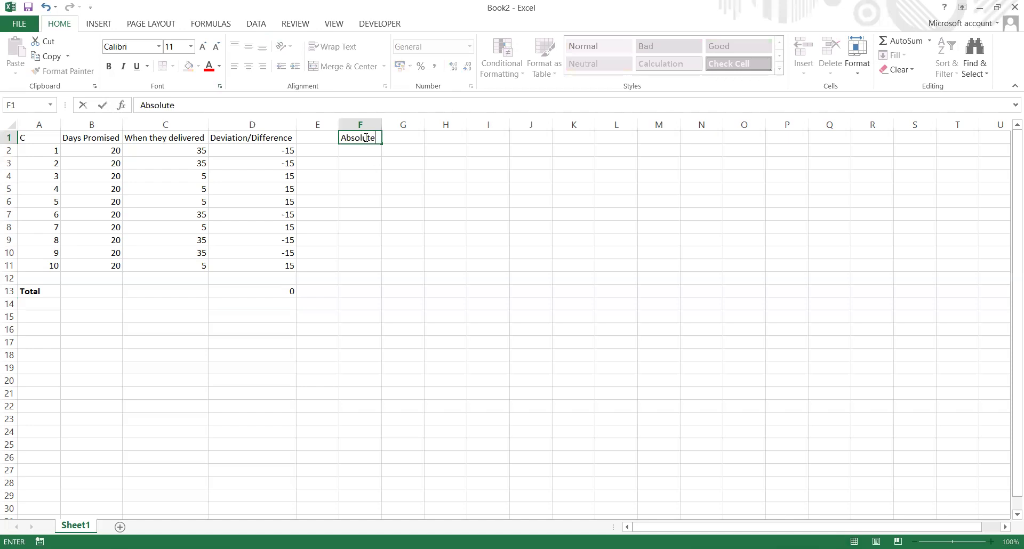
{"action": "type", "text": " Value"}
{"action": "key", "text": "Return"}
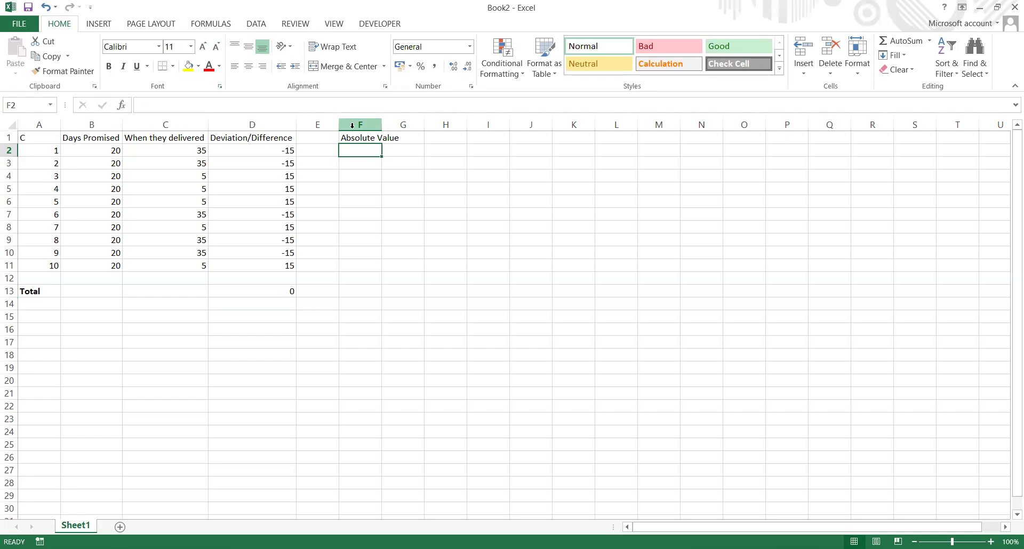
{"action": "double_click", "coordinate": [384, 126]}
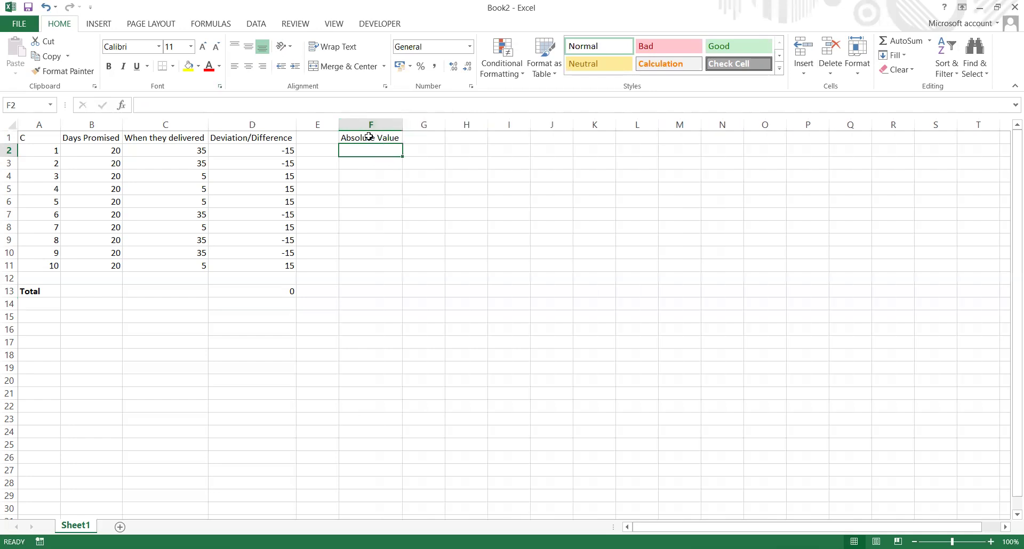
- Add the heading "Square of the value" in H1
{"action": "left_click", "coordinate": [462, 141]}
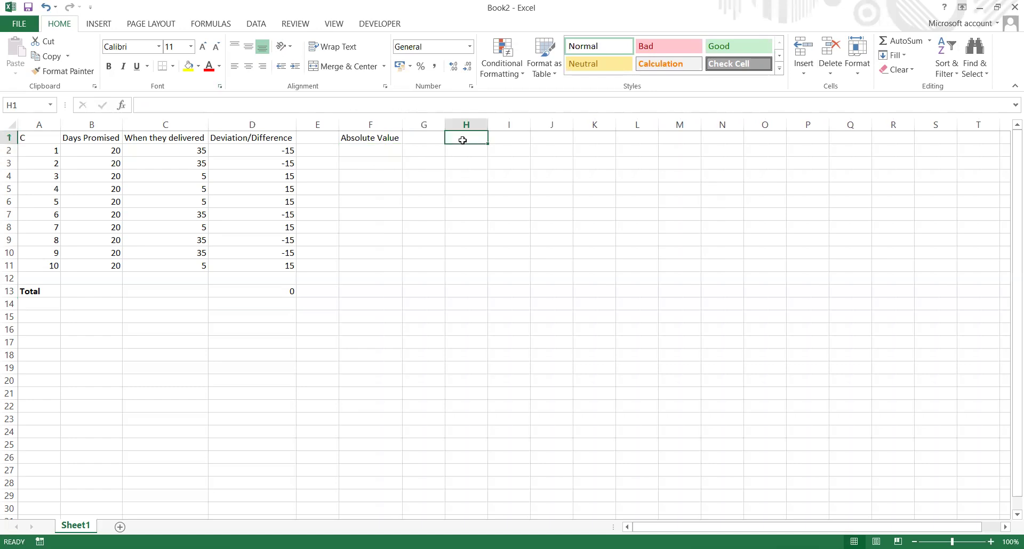
{"action": "type", "text": "Squares"}
{"action": "key", "text": "BackSpace"}
{"action": "type", "text": "of the vaue"}
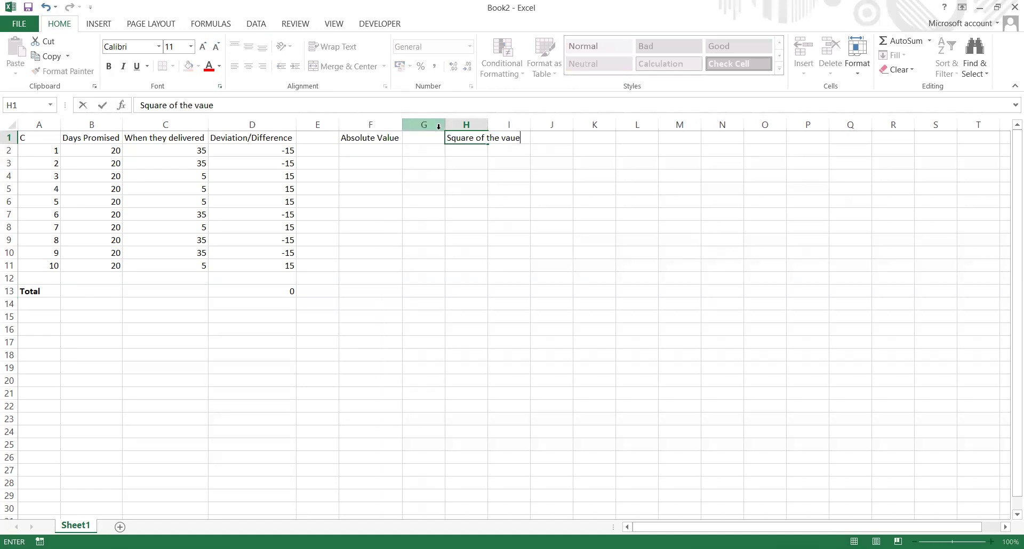
{"action": "key", "text": "Return"}
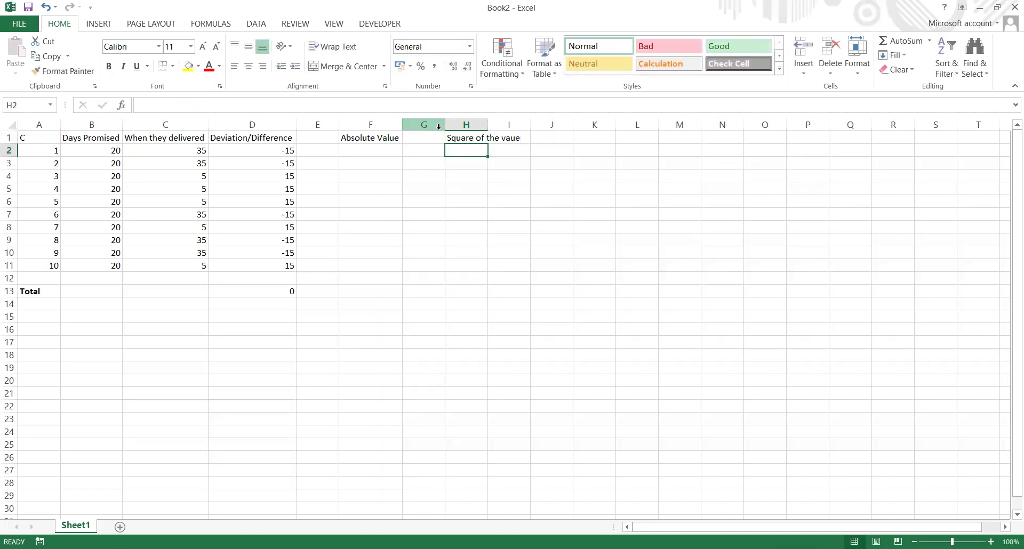
{"action": "left_click", "coordinate": [467, 138]}
{"action": "left_click", "coordinate": [205, 104]}
{"action": "type", "text": "l"}
{"action": "key", "text": "Return"}
{"action": "left_click_drag", "start_coordinate": [283, 150], "coordinate": [288, 269]}
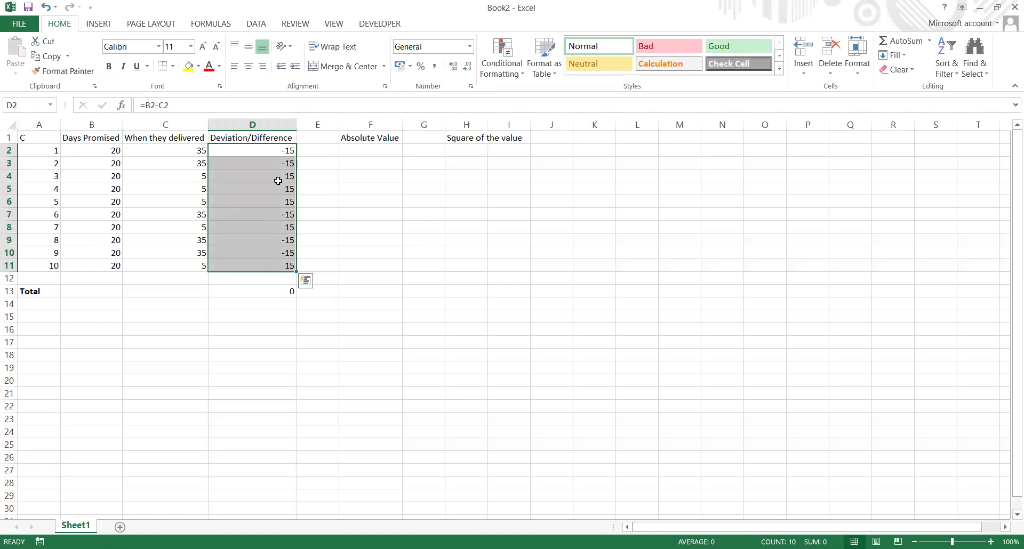
{"action": "left_click", "coordinate": [276, 293]}
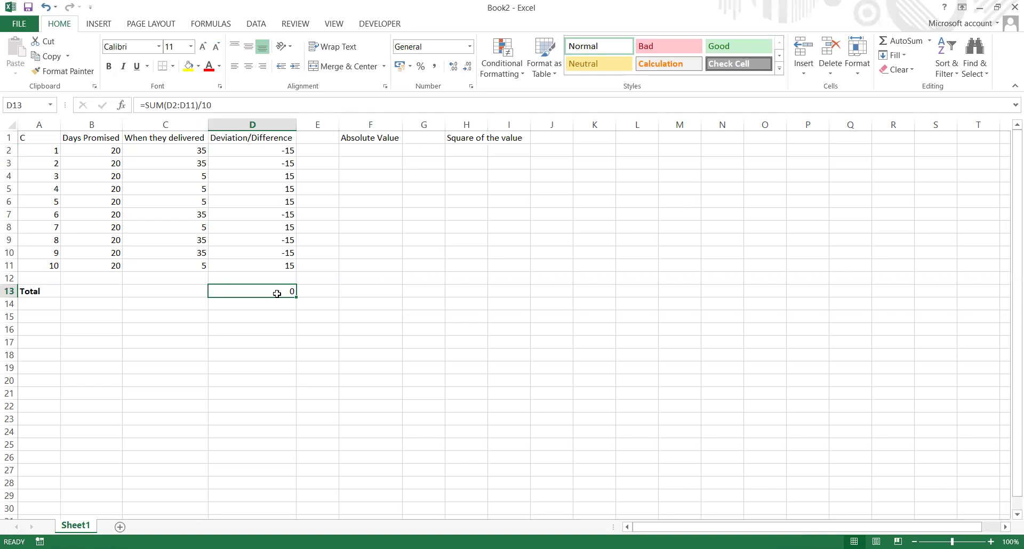
- Enter the absolute deviation 15 in every cell from F2 to F11
{"action": "left_click", "coordinate": [355, 147]}
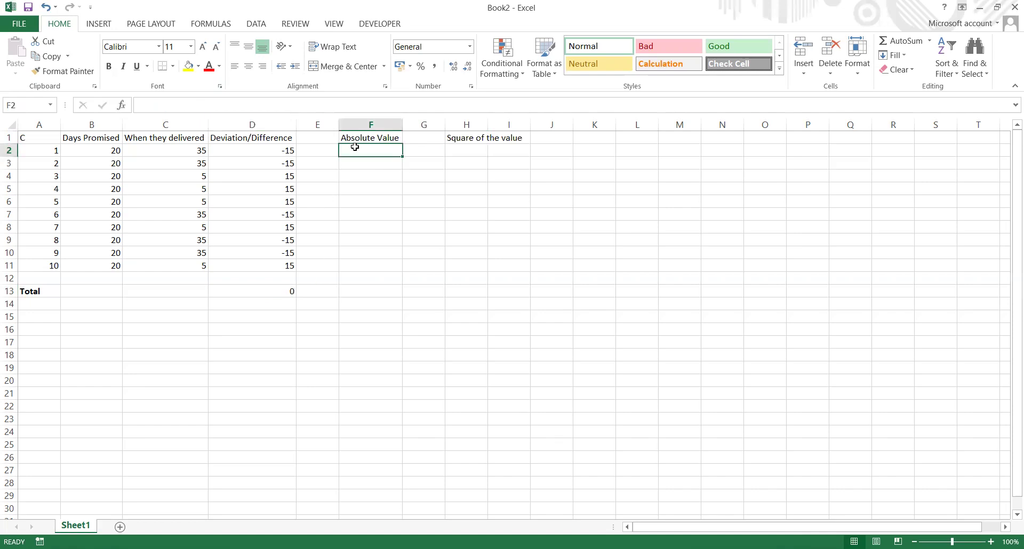
{"action": "type", "text": "15"}
{"action": "key", "text": "Return"}
{"action": "type", "text": "15"}
{"action": "key", "text": "Return"}
{"action": "type", "text": "15"}
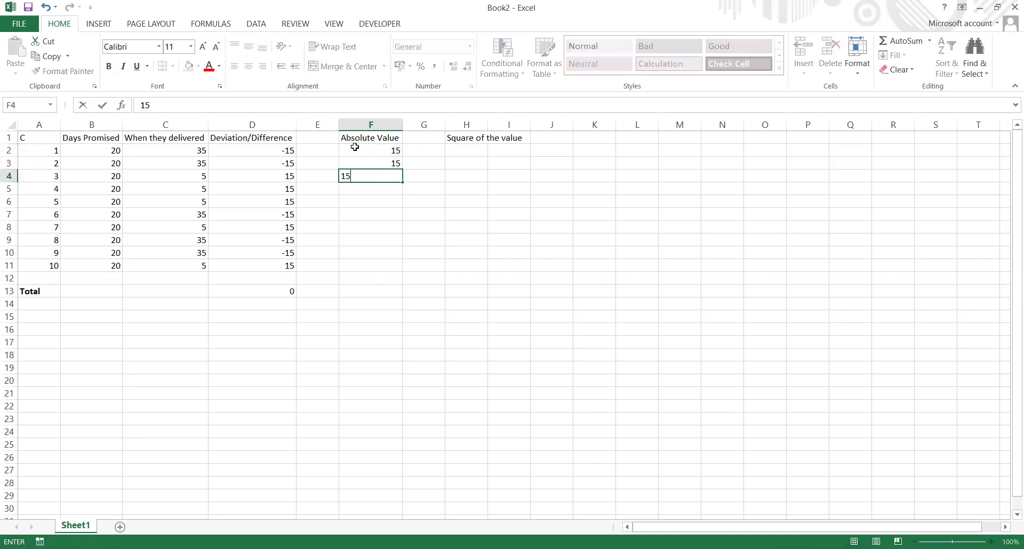
{"action": "key", "text": "Return"}
{"action": "type", "text": "15"}
{"action": "key", "text": "Return"}
{"action": "type", "text": "15"}
{"action": "key", "text": "Return"}
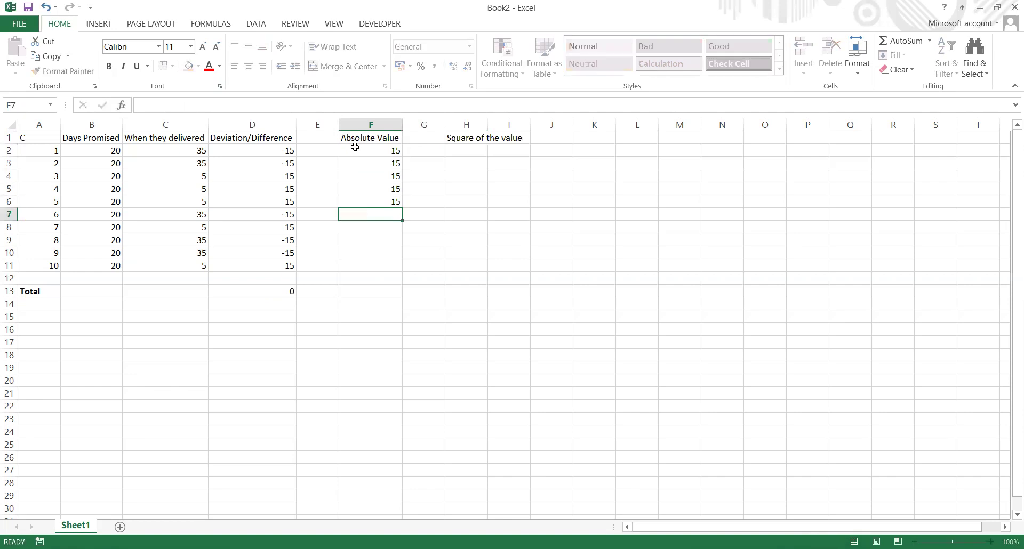
{"action": "type", "text": "15"}
{"action": "key", "text": "Return"}
{"action": "type", "text": "15"}
{"action": "key", "text": "Return"}
{"action": "type", "text": "15"}
{"action": "key", "text": "Return"}
{"action": "type", "text": "15"}
{"action": "key", "text": "Return"}
{"action": "type", "text": "15"}
{"action": "key", "text": "Return"}
- Average the absolute values F2 to F11 in F13 with the AVERAGE function
{"action": "key", "text": "Down"}
{"action": "type", "text": "="}
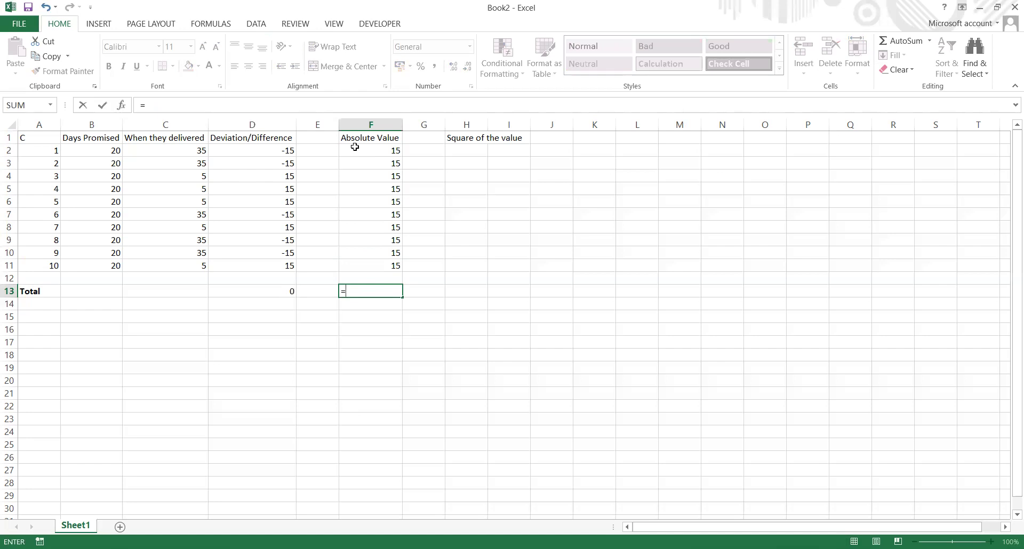
{"action": "type", "text": "average"}
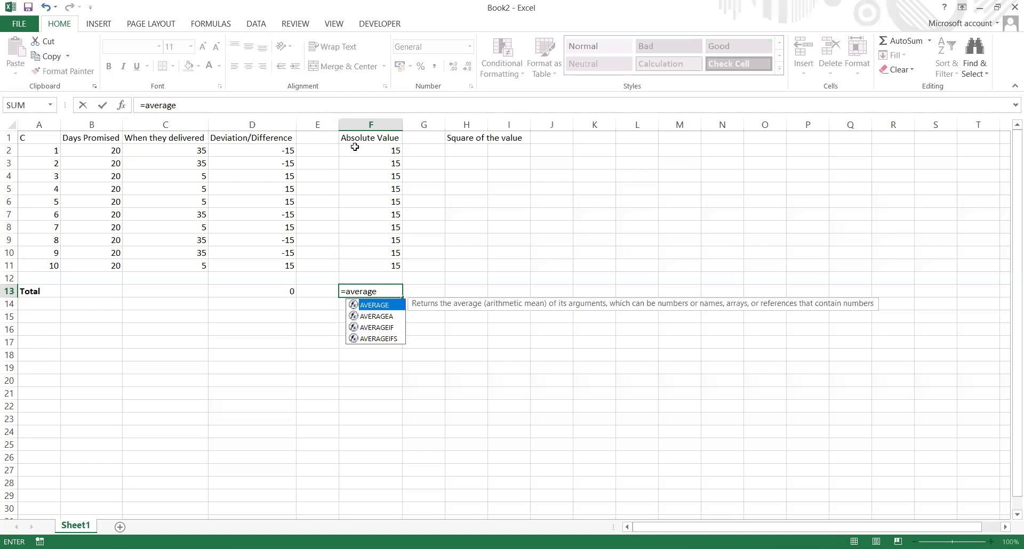
{"action": "type", "text": "("}
{"action": "key", "text": "Up"}
{"action": "key", "text": "Up"}
{"action": "key", "text": "shift+Up"}
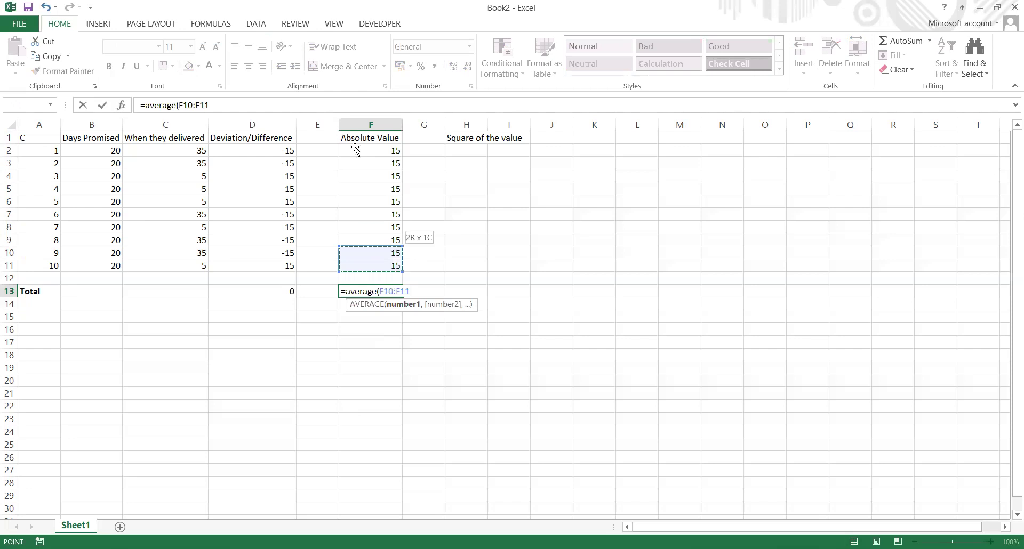
{"action": "left_click", "coordinate": [356, 151], "text": "shift"}
{"action": "type", "text": ")"}
{"action": "key", "text": "Return"}
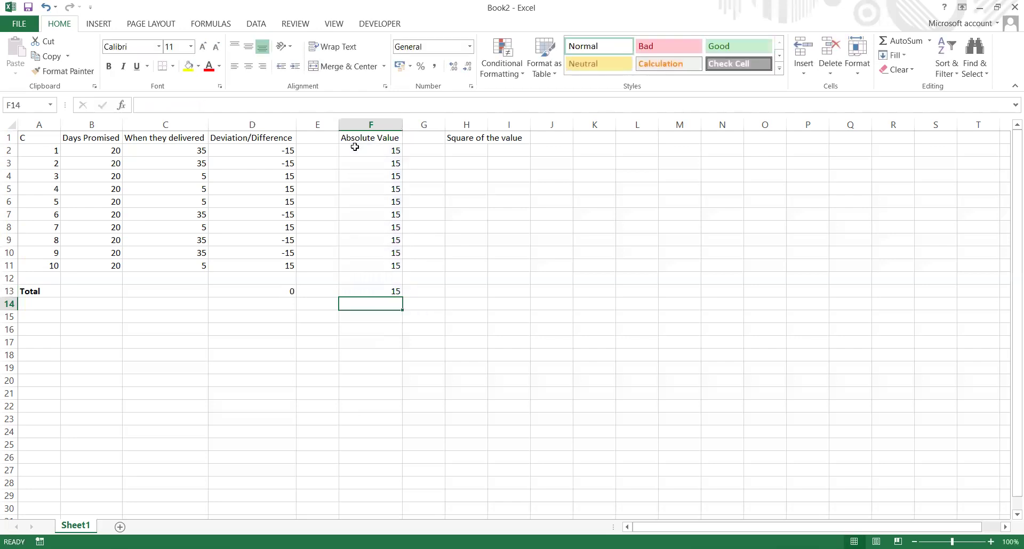
- Enter the label "MEAN ABSOLUTE DEVIATION" in F14, below the average of the absolute values
{"action": "type", "text": "Mwe"}
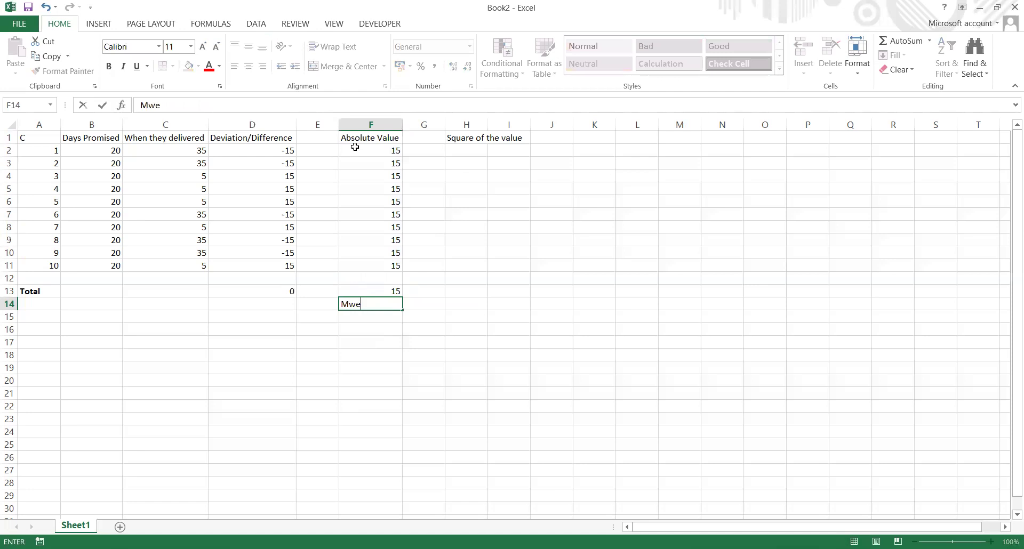
{"action": "key", "text": "BackSpace"}
{"action": "key", "text": "BackSpace"}
{"action": "type", "text": "EAN DEVIATION"}
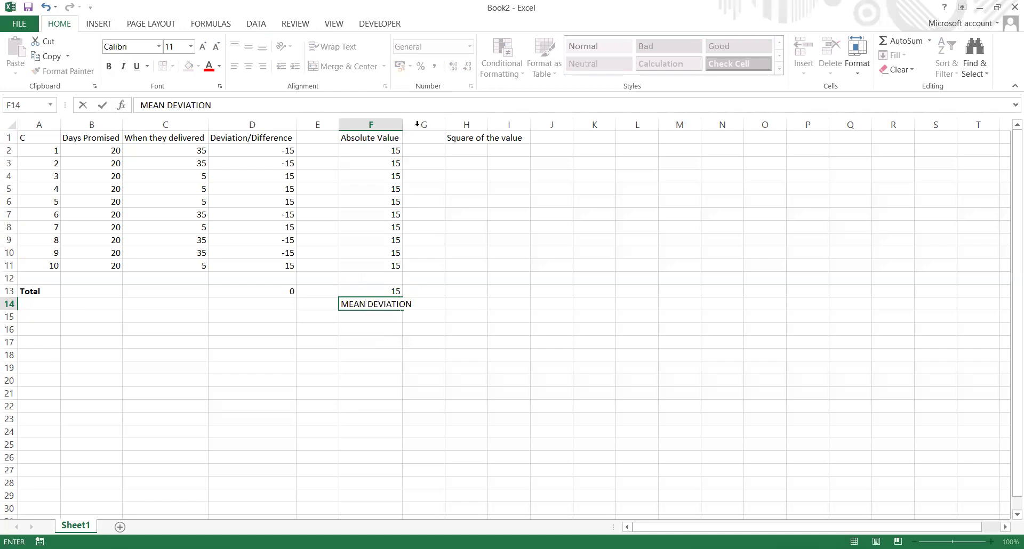
{"action": "left_click", "coordinate": [366, 303]}
{"action": "type", "text": "A"}
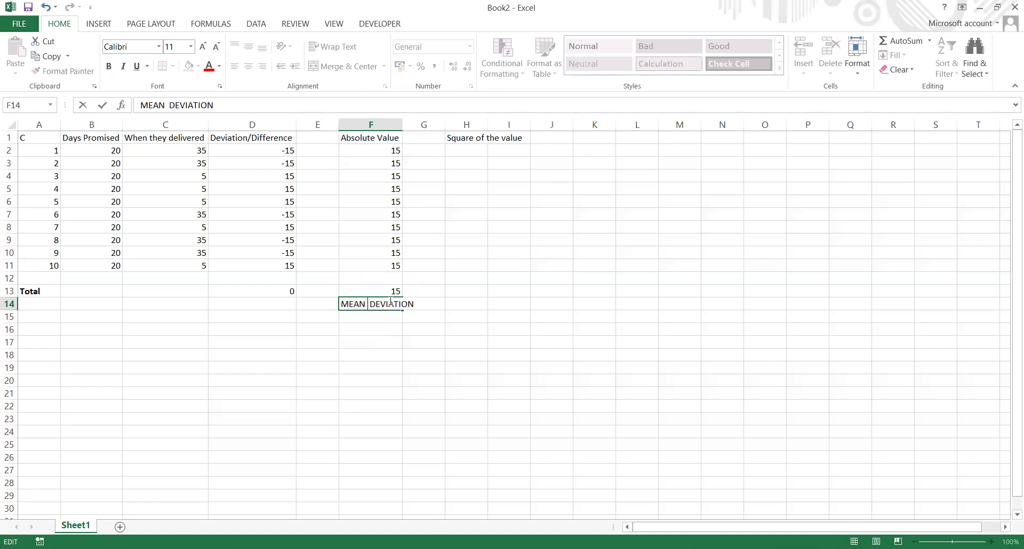
{"action": "type", "text": "BSOLUTE"}
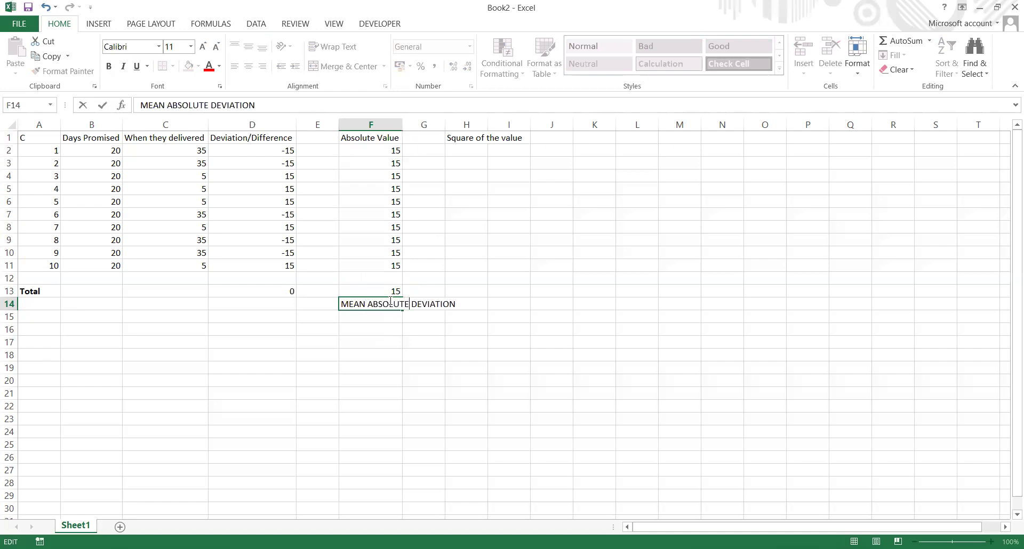
{"action": "key", "text": "Return"}
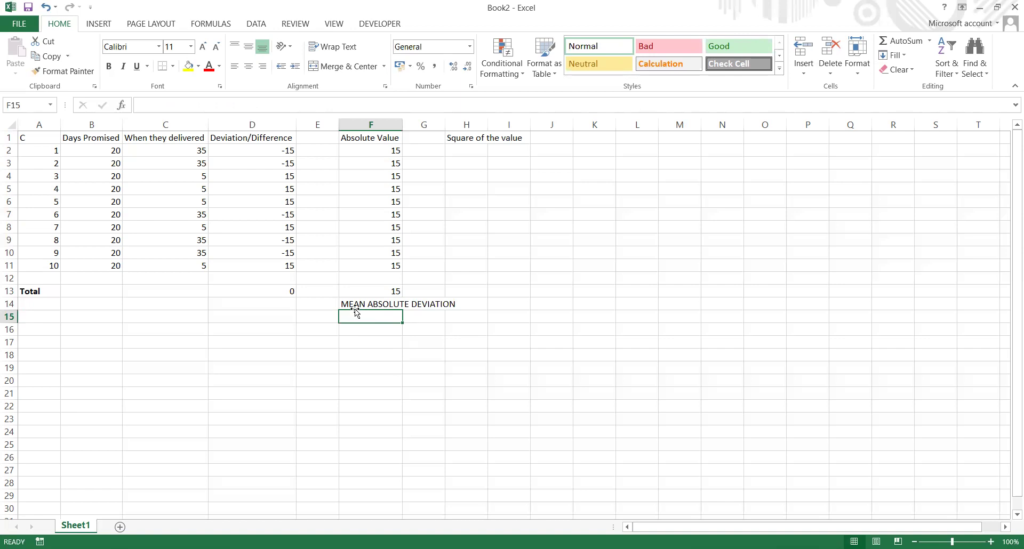
- Enter the label "MEAN ABSOLUTE ERROR" in F15 and fit the widths of columns F and H to their contents
{"action": "type", "text": "MEAN "}
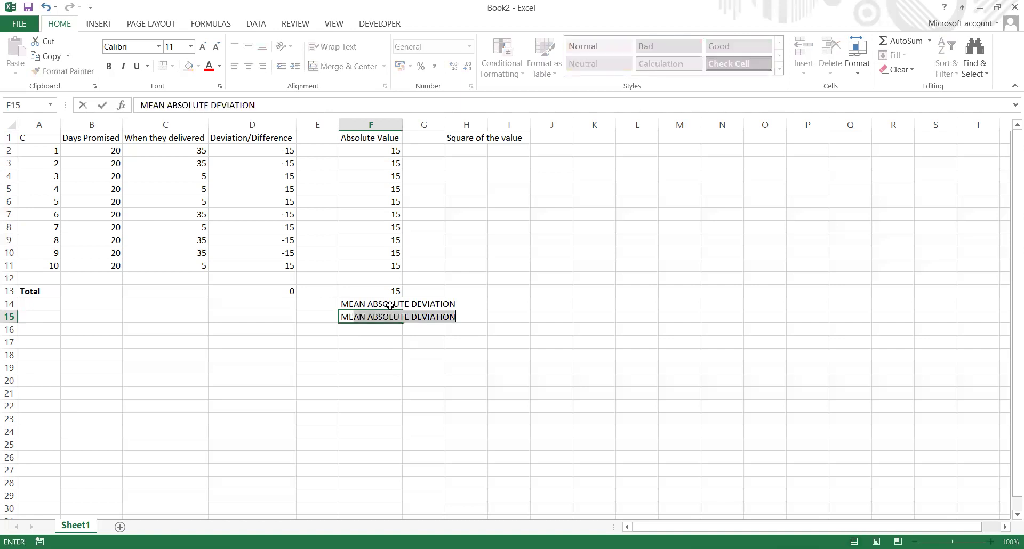
{"action": "type", "text": "ABSOLUTER"}
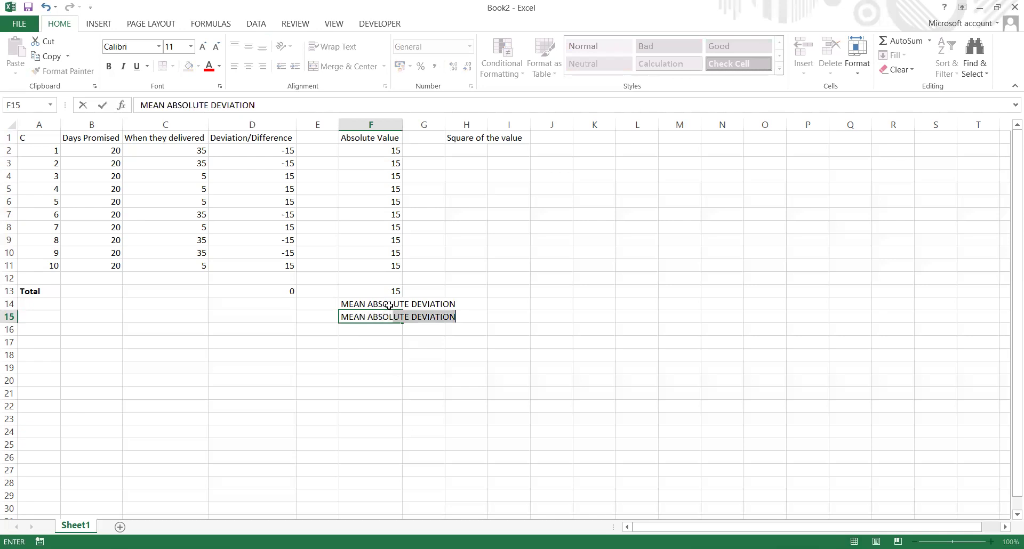
{"action": "key", "text": "BackSpace"}
{"action": "type", "text": "ERROR"}
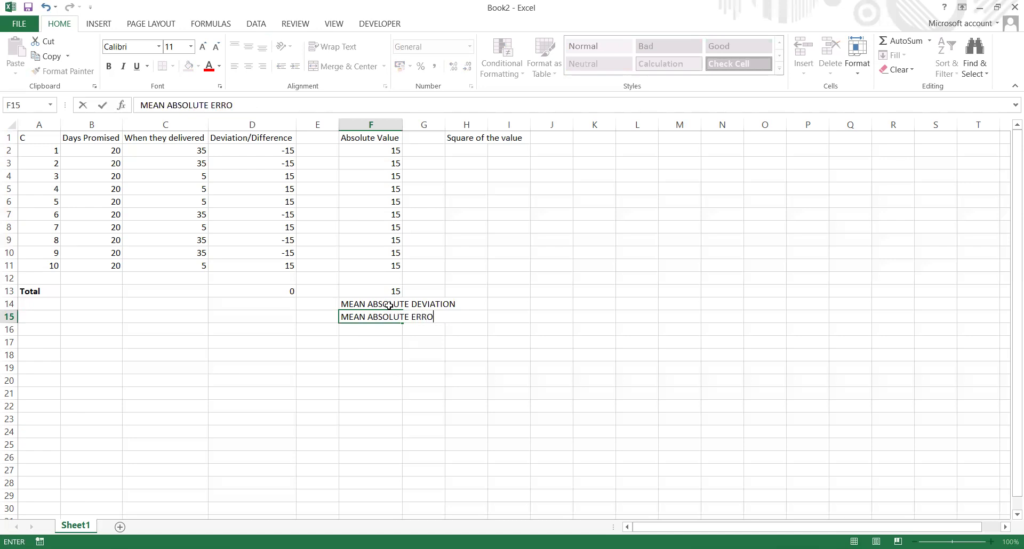
{"action": "key", "text": "Return"}
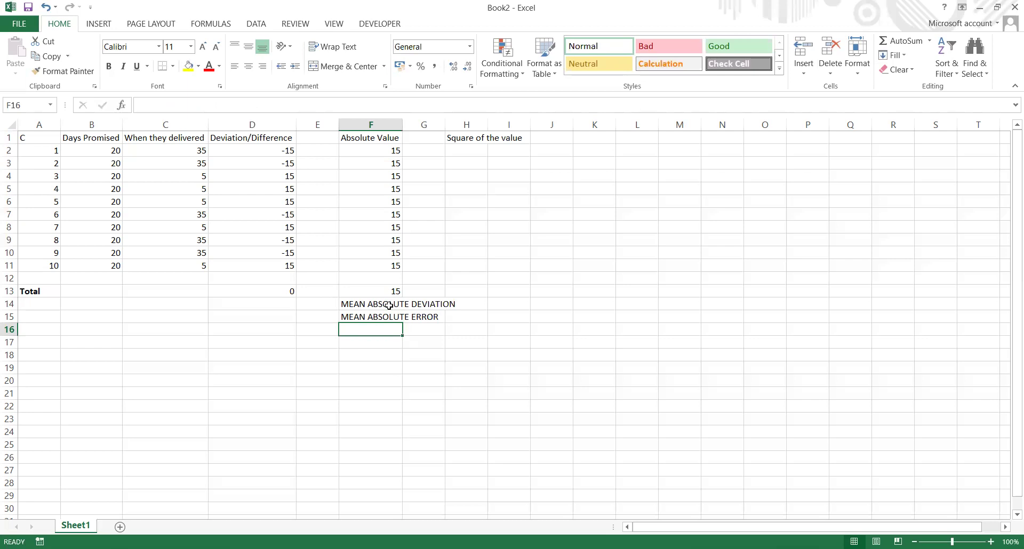
{"action": "double_click", "coordinate": [404, 125]}
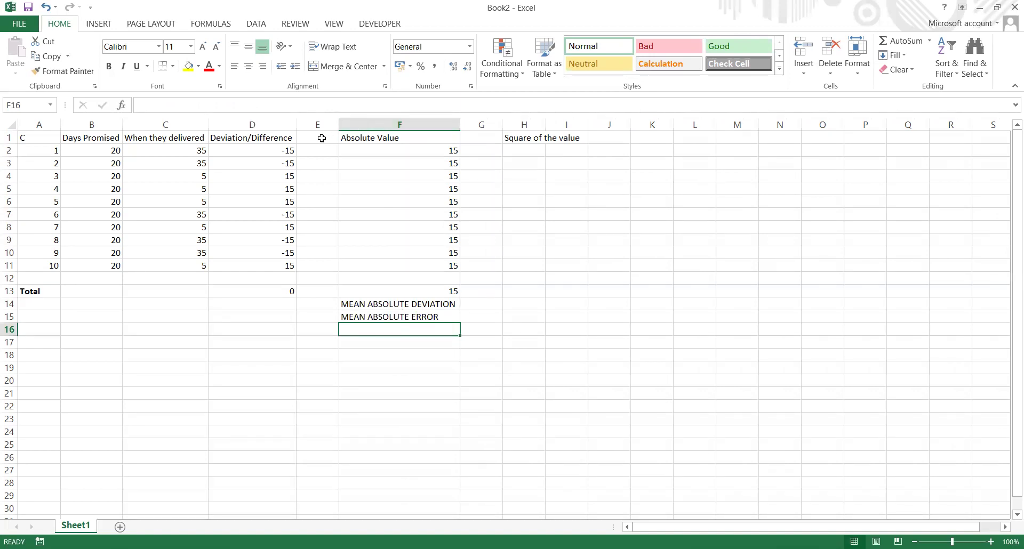
{"action": "double_click", "coordinate": [544, 124]}
- Square the deviation in H2 with the formula =D2*D2 and fill it down to H11
{"action": "left_click", "coordinate": [535, 148]}
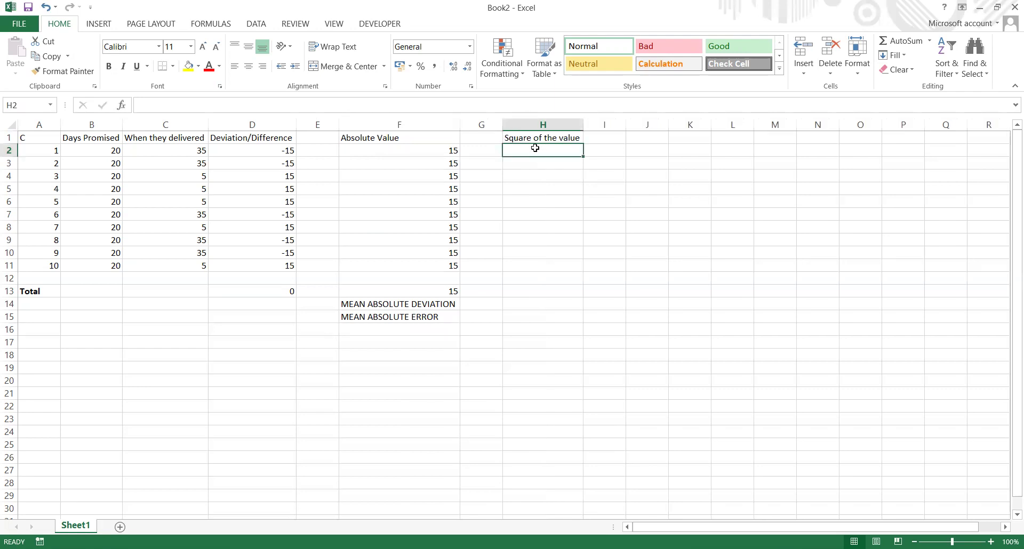
{"action": "type", "text": "="}
{"action": "key", "text": "Left"}
{"action": "key", "text": "Left"}
{"action": "key", "text": "Left"}
{"action": "key", "text": "Left"}
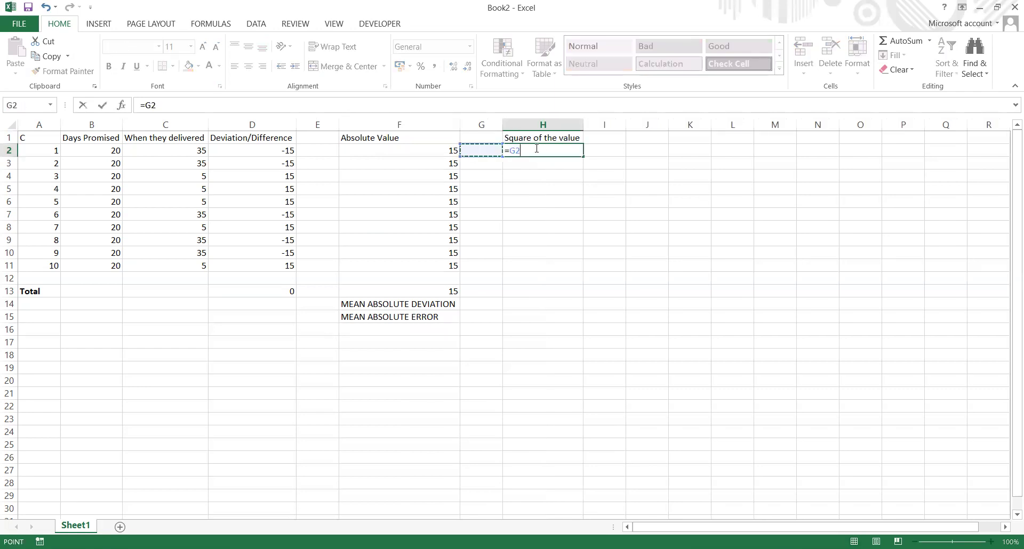
{"action": "type", "text": "*"}
{"action": "key", "text": "Left"}
{"action": "key", "text": "Left"}
{"action": "key", "text": "Left"}
{"action": "key", "text": "Left"}
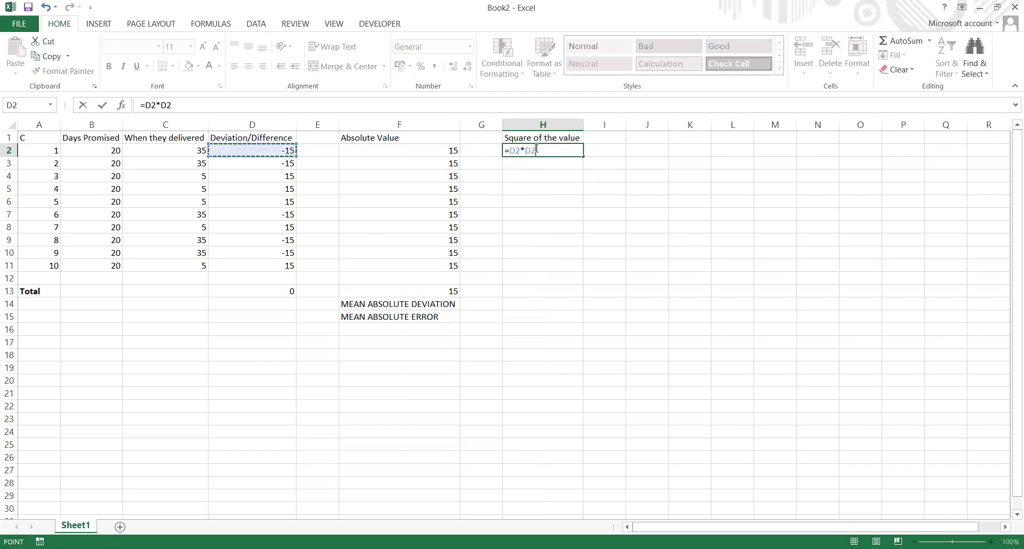
{"action": "key", "text": "Return"}
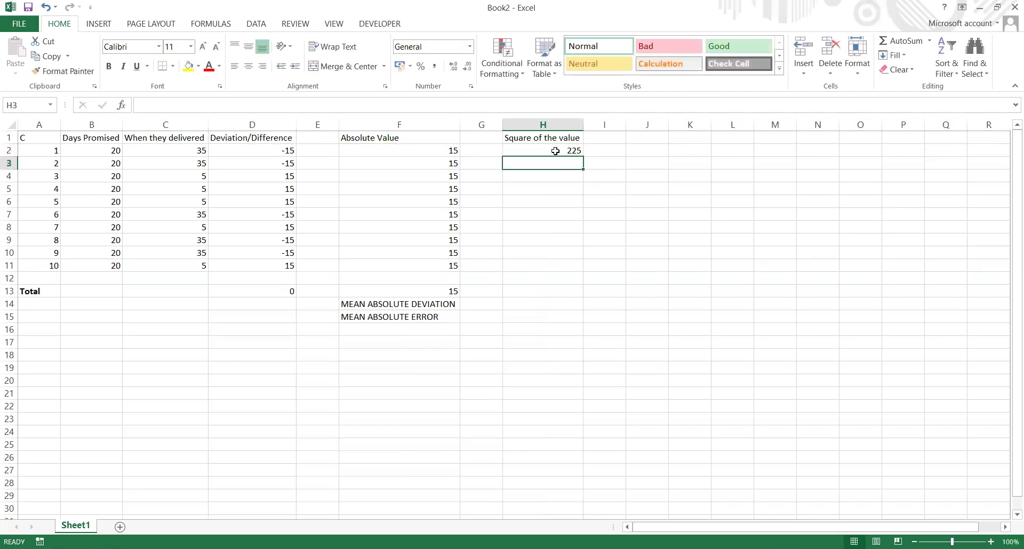
{"action": "left_click", "coordinate": [574, 150]}
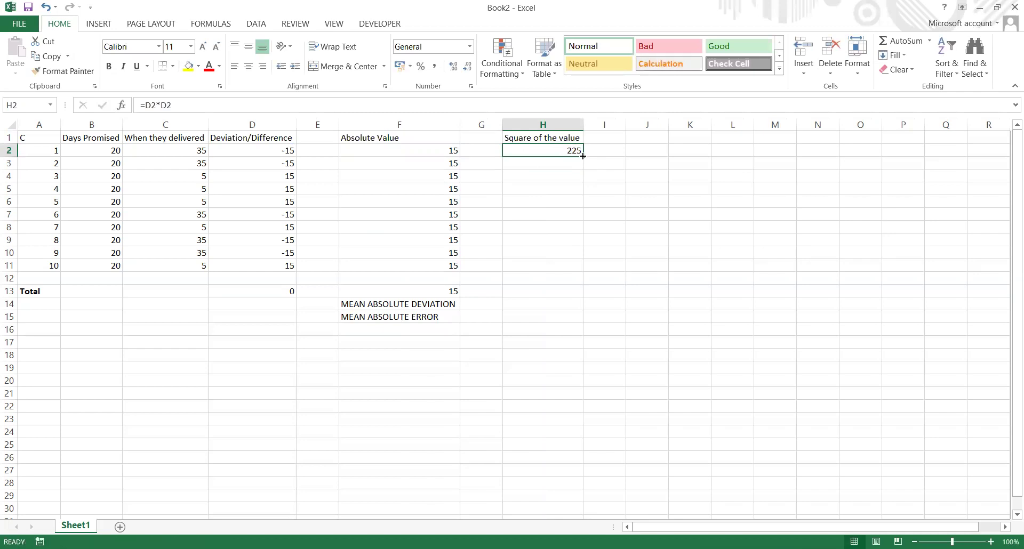
{"action": "left_click_drag", "start_coordinate": [583, 156], "coordinate": [581, 266]}
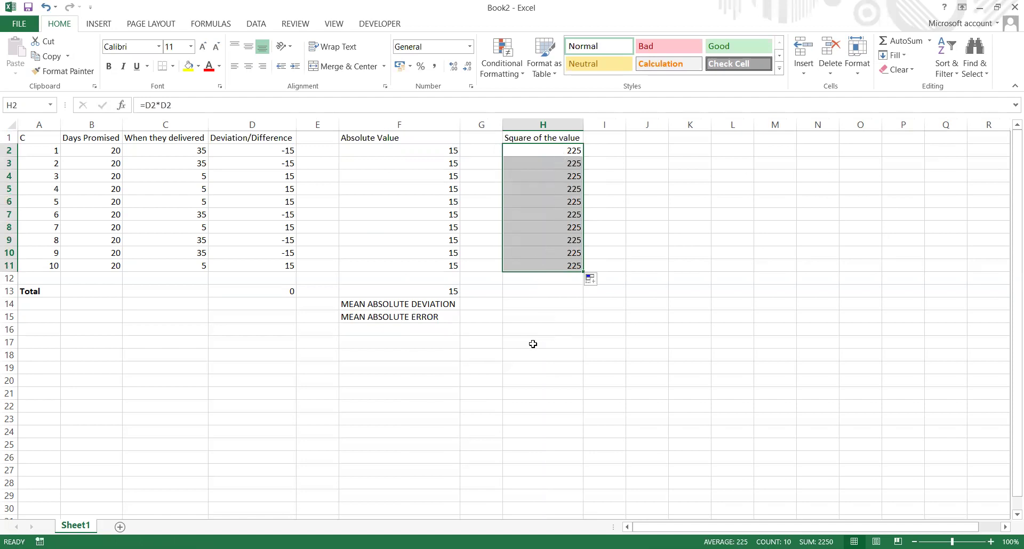
- Average the squared values H2 to H11 in H13 with the AVERAGE function
{"action": "left_click", "coordinate": [551, 288]}
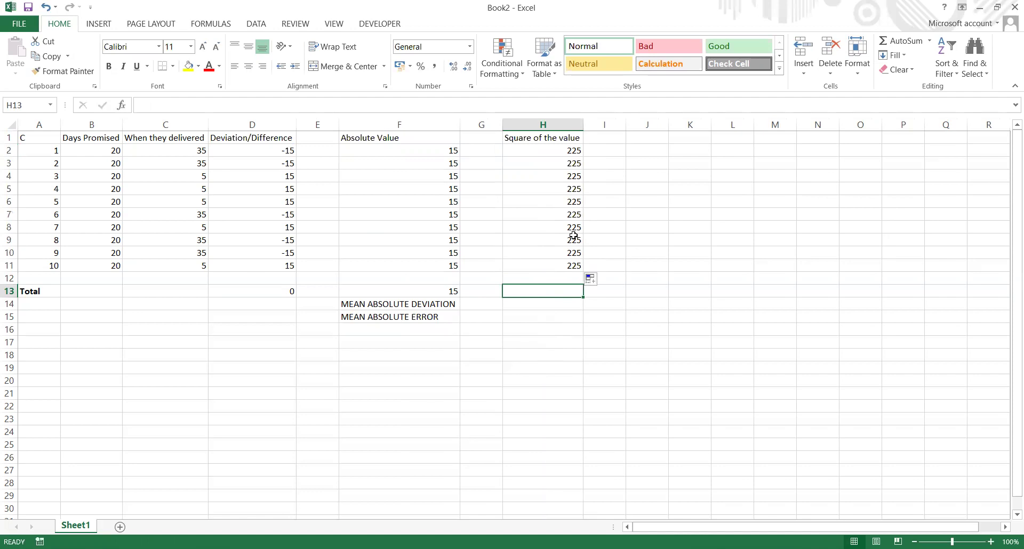
{"action": "type", "text": "="}
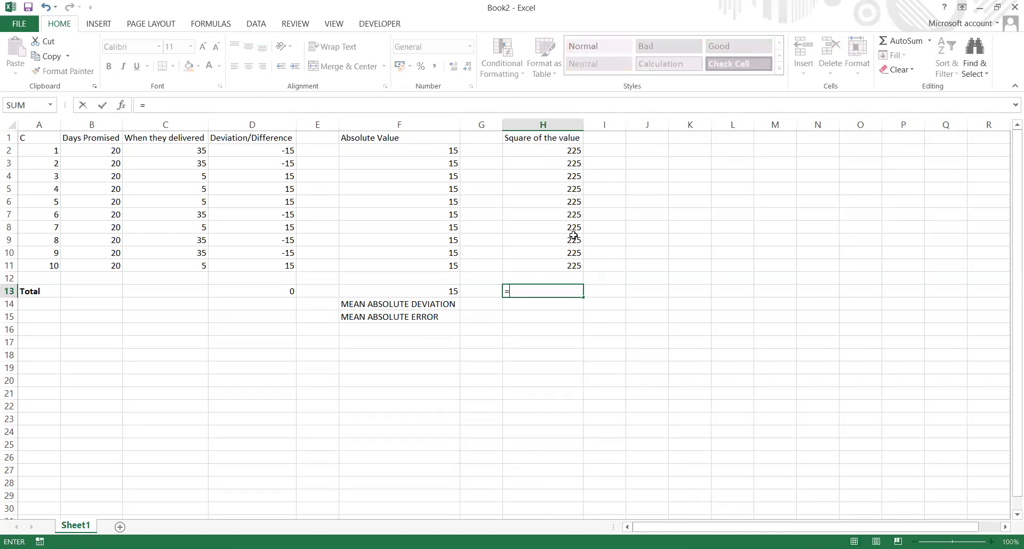
{"action": "type", "text": "average("}
{"action": "key", "text": "Up"}
{"action": "key", "text": "Up"}
{"action": "key", "text": "shift+Up"}
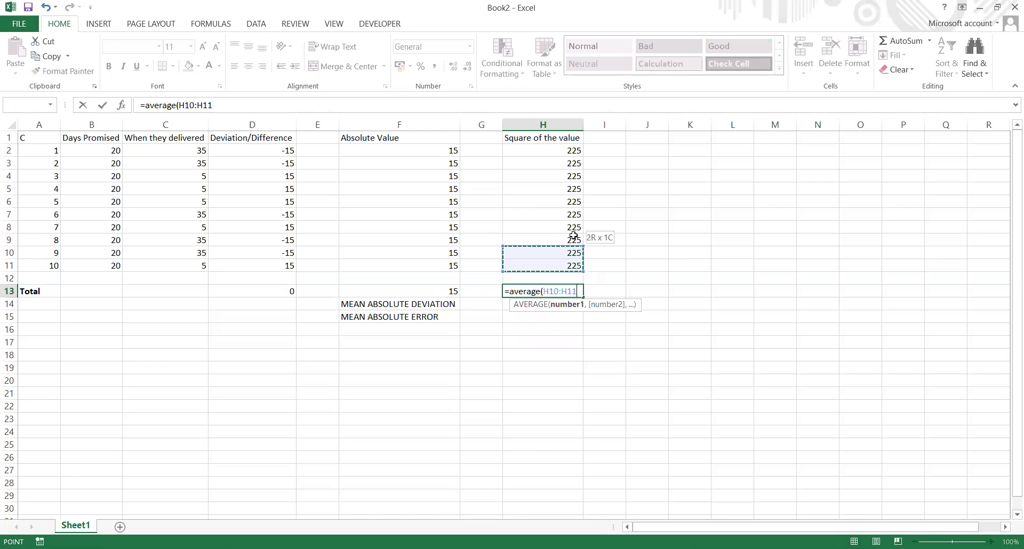
{"action": "key", "text": "shift+Up"}
{"action": "key", "text": "shift+Up"}
{"action": "key", "text": "shift+Up"}
{"action": "key", "text": "shift+Up"}
{"action": "key", "text": "shift+Up"}
{"action": "key", "text": "shift+Up"}
{"action": "key", "text": "shift+Up"}
{"action": "key", "text": "shift+Up"}
{"action": "key", "text": "Return"}
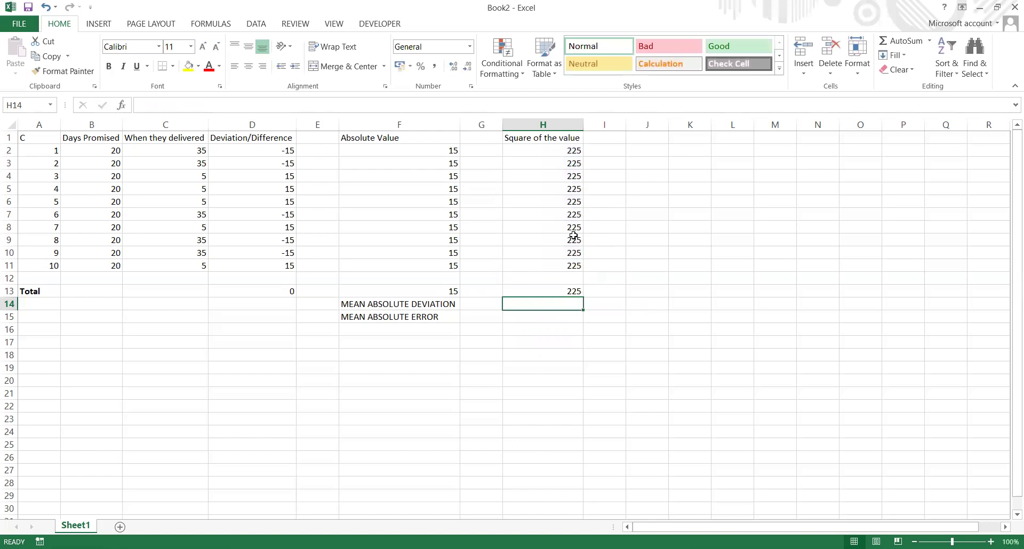
- Enter the label "Mean Squared Deviation" in H14, below the average of the squared values
{"action": "type", "text": "Mean"}
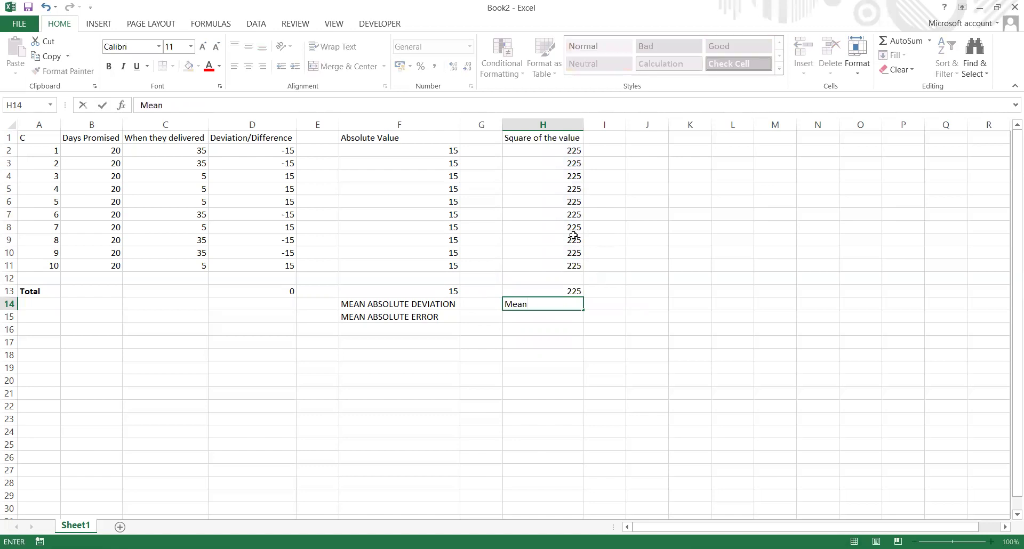
{"action": "type", "text": " Squared Deviation"}
{"action": "key", "text": "BackSpace"}
{"action": "key", "text": "BackSpace"}
{"action": "key", "text": "BackSpace"}
{"action": "type", "text": "o"}
{"action": "key", "text": "BackSpace"}
{"action": "type", "text": "ion"}
{"action": "key", "text": "Return"}
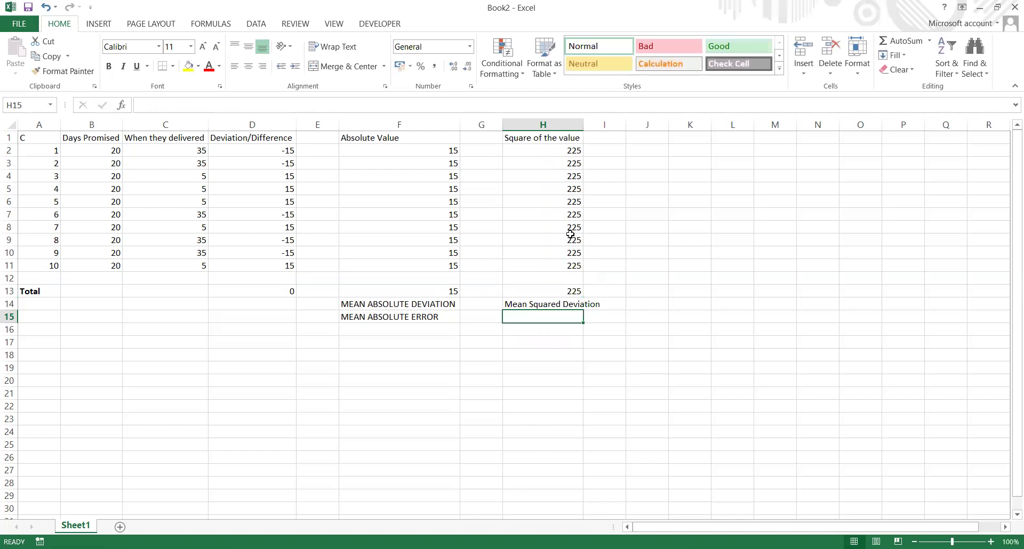
- Enter the label "Mean Squared Error" in H15, below the mean squared deviation label
{"action": "type", "text": "Mean Sq"}
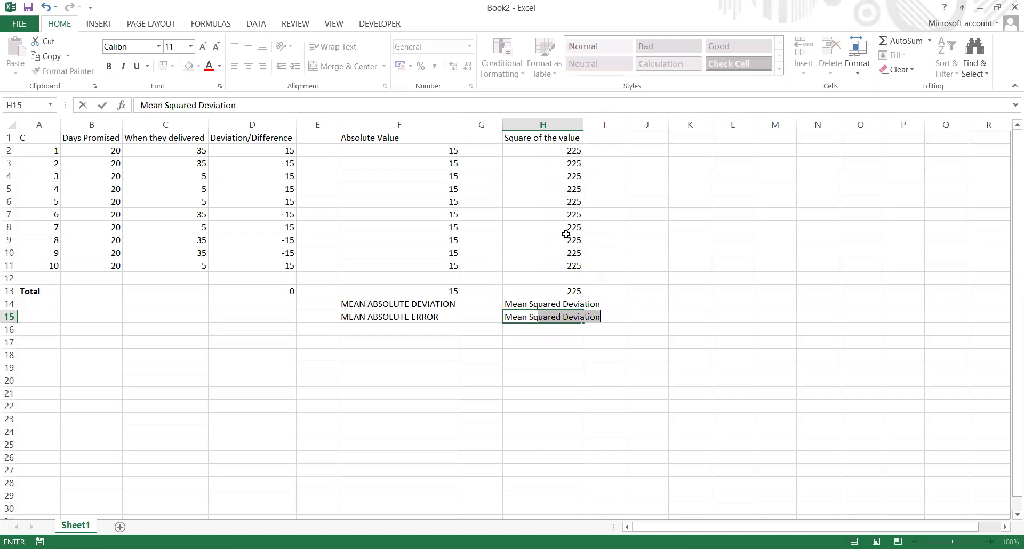
{"action": "type", "text": "uared Error"}
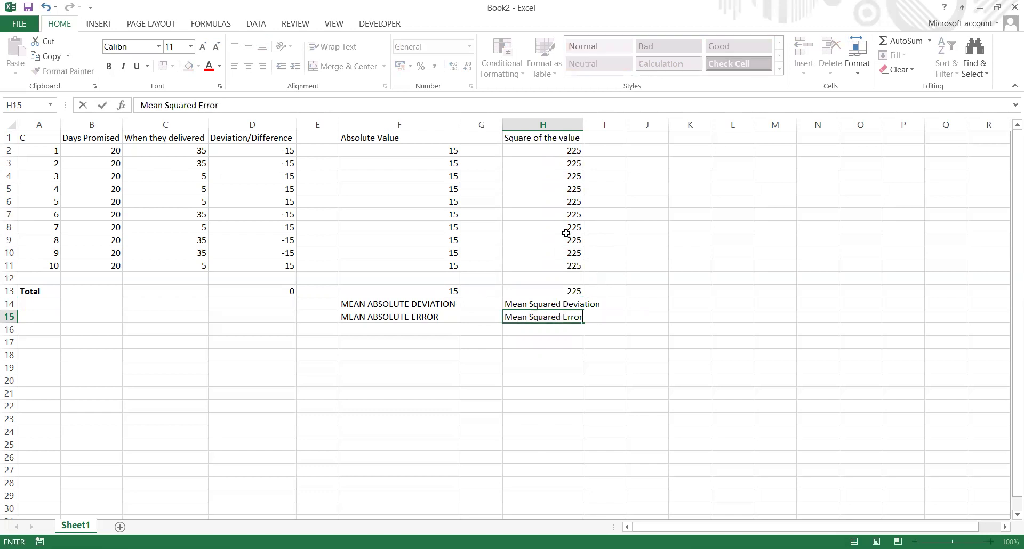
{"action": "key", "text": "Return"}
- Enter the label "VARIANCE" in H16 and format it bold with a yellow fill
{"action": "type", "text": "VARIANCE"}
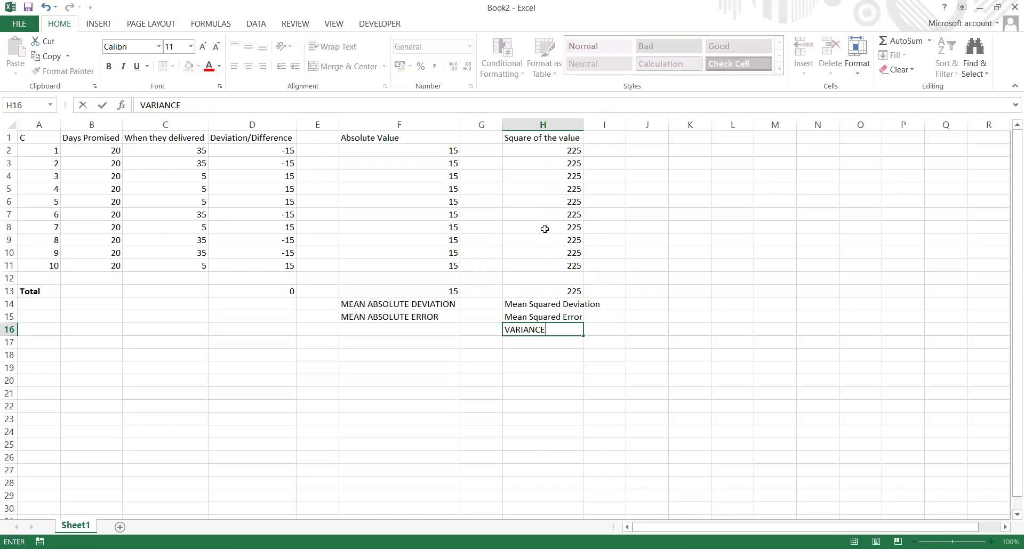
{"action": "key", "text": "Up"}
{"action": "key", "text": "Down"}
{"action": "key", "text": "ctrl+b"}
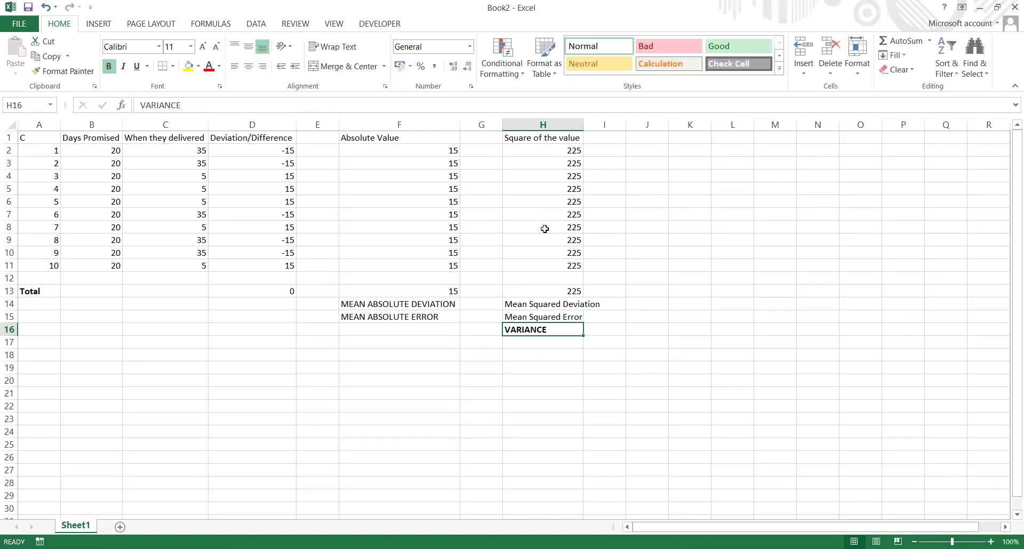
{"action": "left_click", "coordinate": [188, 66]}
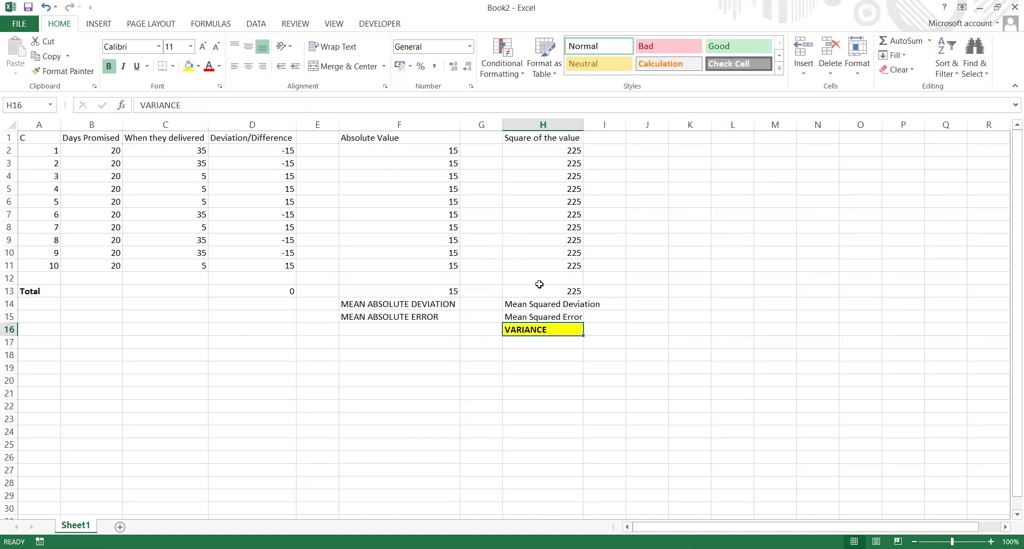
- Widen column I, next to the squared values, to about twice its width
{"action": "left_click", "coordinate": [576, 299]}
{"action": "left_click", "coordinate": [557, 333]}
{"action": "left_click_drag", "start_coordinate": [679, 129], "coordinate": [676, 129]}
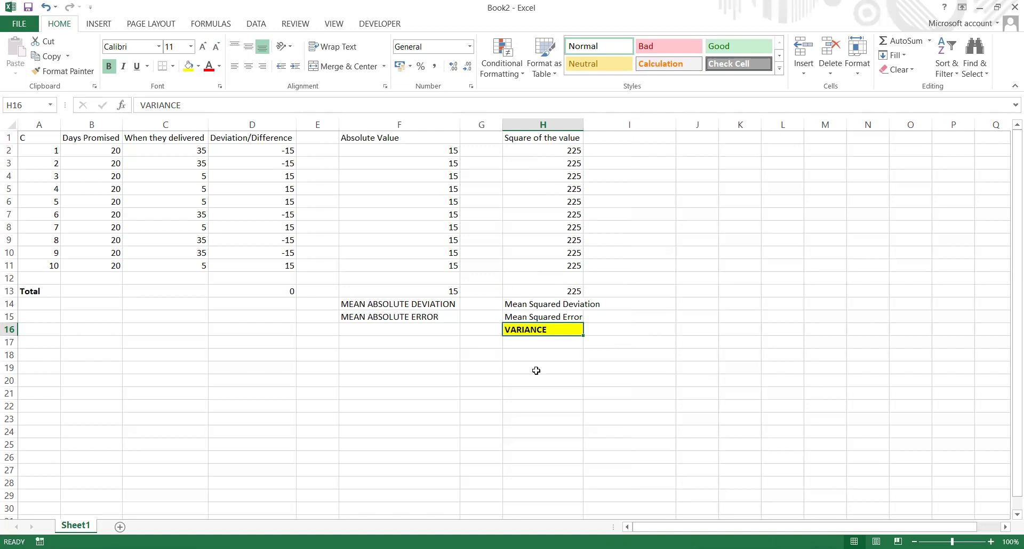
- Calculate the square root of H13 in I13 with the formula =SQRT(H13) and fill the cell yellow
{"action": "left_click", "coordinate": [632, 288]}
{"action": "type", "text": "="}
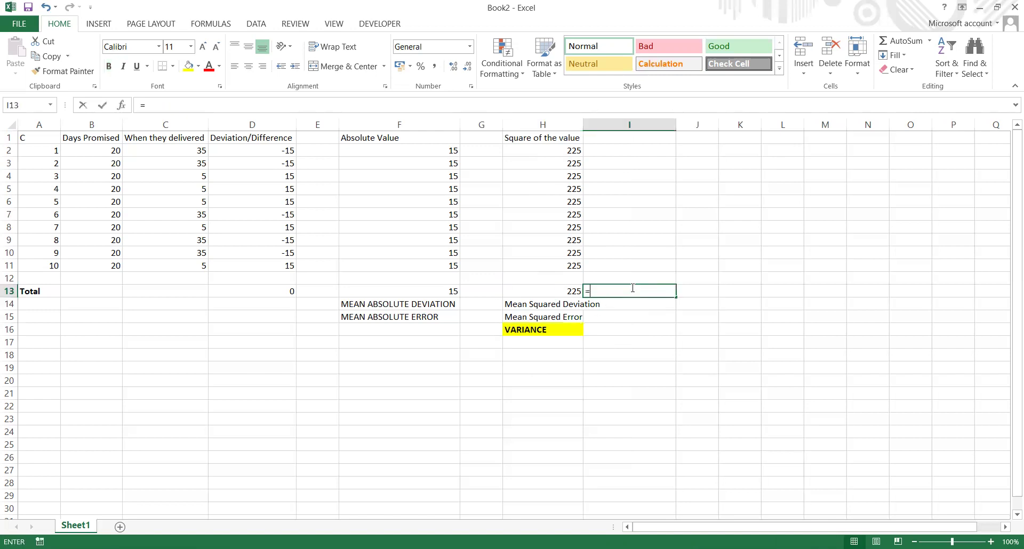
{"action": "type", "text": "sq"}
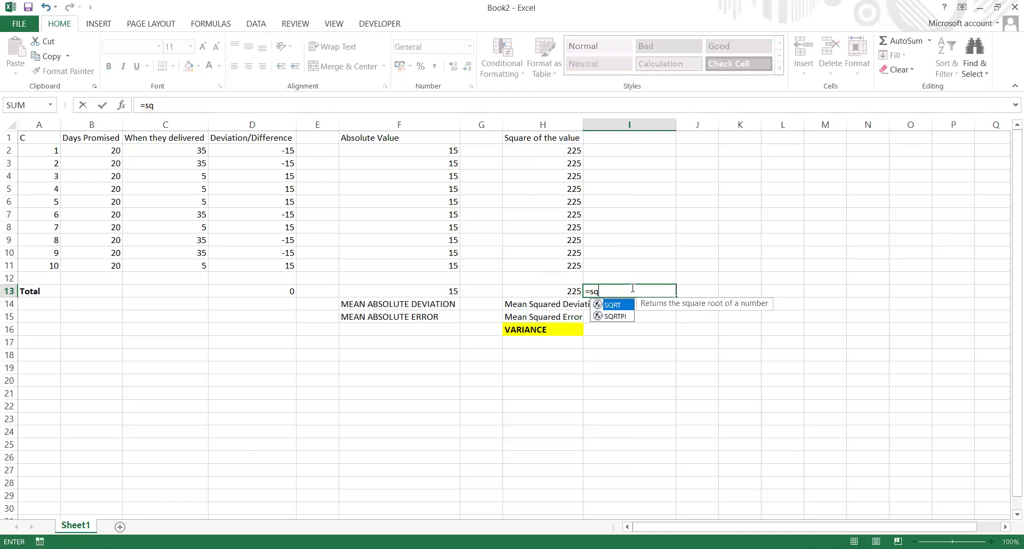
{"action": "type", "text": "rt("}
{"action": "key", "text": "Left"}
{"action": "type", "text": ")"}
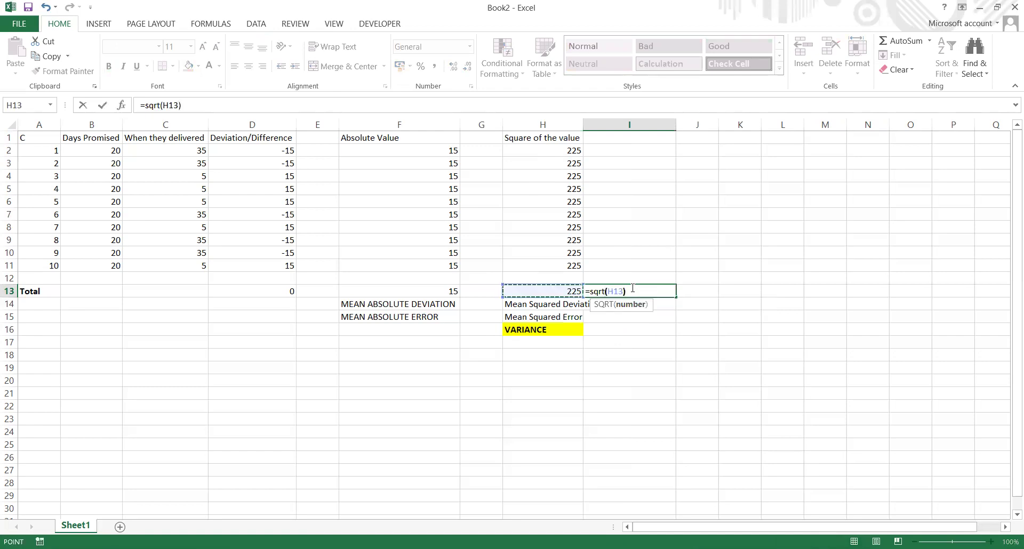
{"action": "key", "text": "Return"}
{"action": "left_click", "coordinate": [632, 288]}
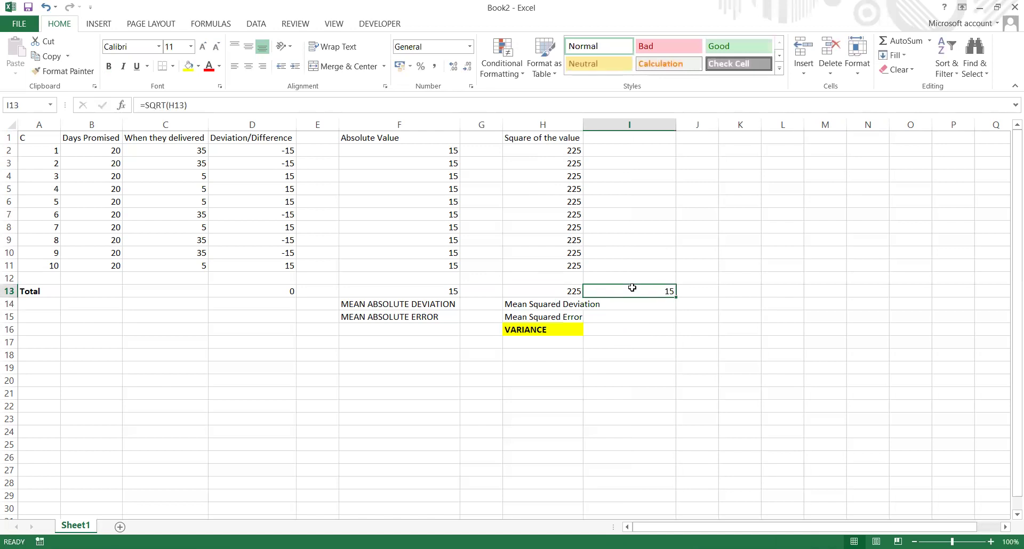
{"action": "left_click", "coordinate": [188, 66]}
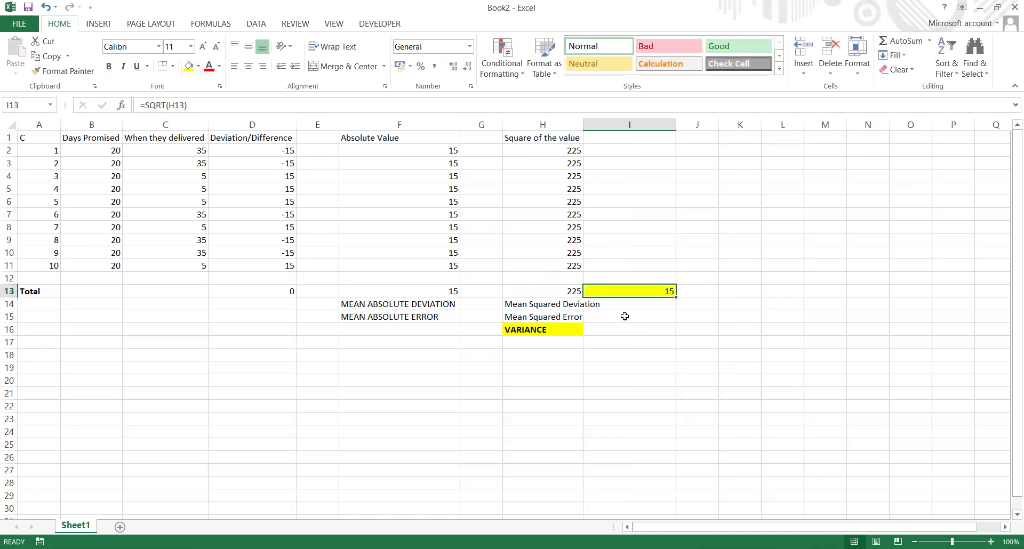
- Enter the labels "RMSD" in I14 and "RMSE" in I15, below the square root result
{"action": "left_click", "coordinate": [630, 319]}
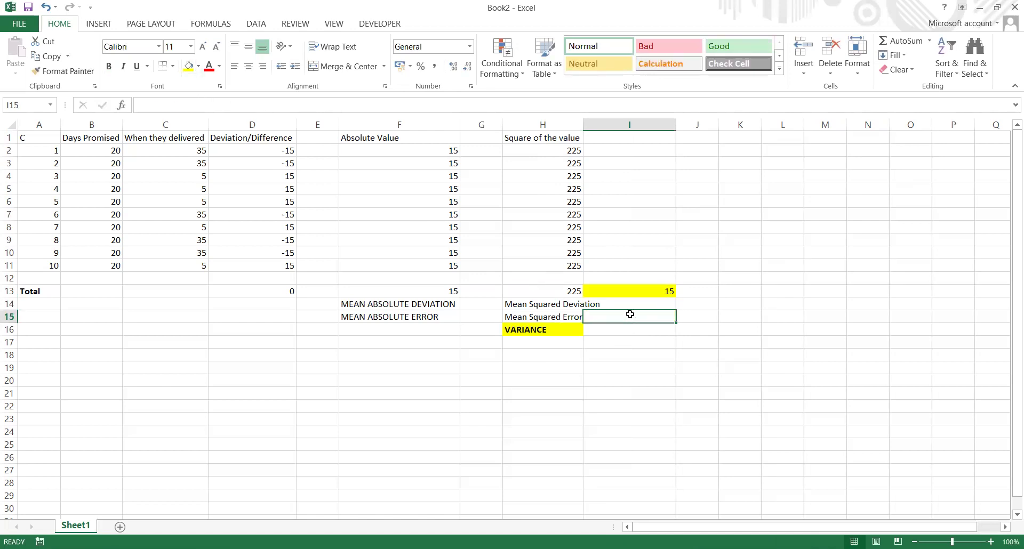
{"action": "left_click", "coordinate": [630, 306]}
{"action": "type", "text": "RM"}
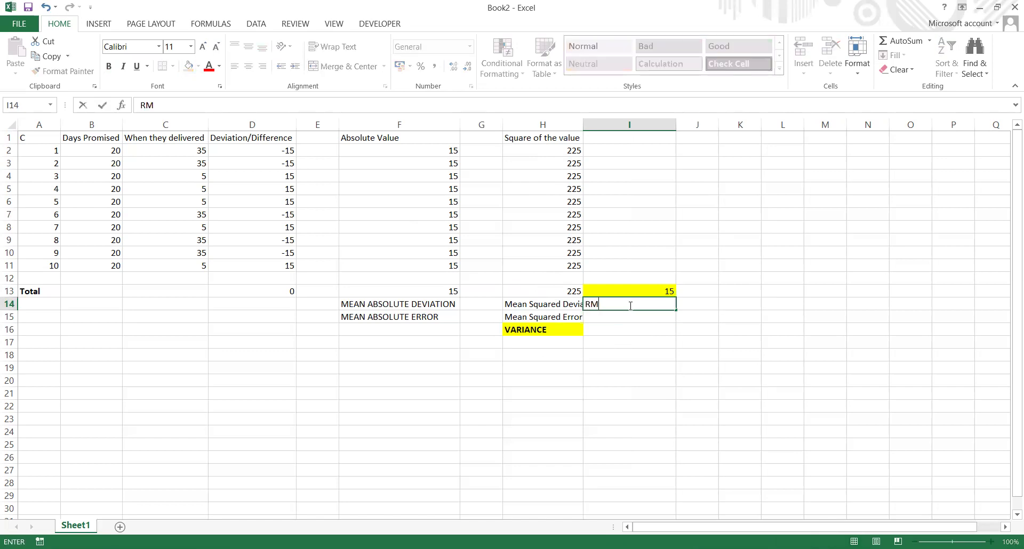
{"action": "type", "text": "SD"}
{"action": "key", "text": "Return"}
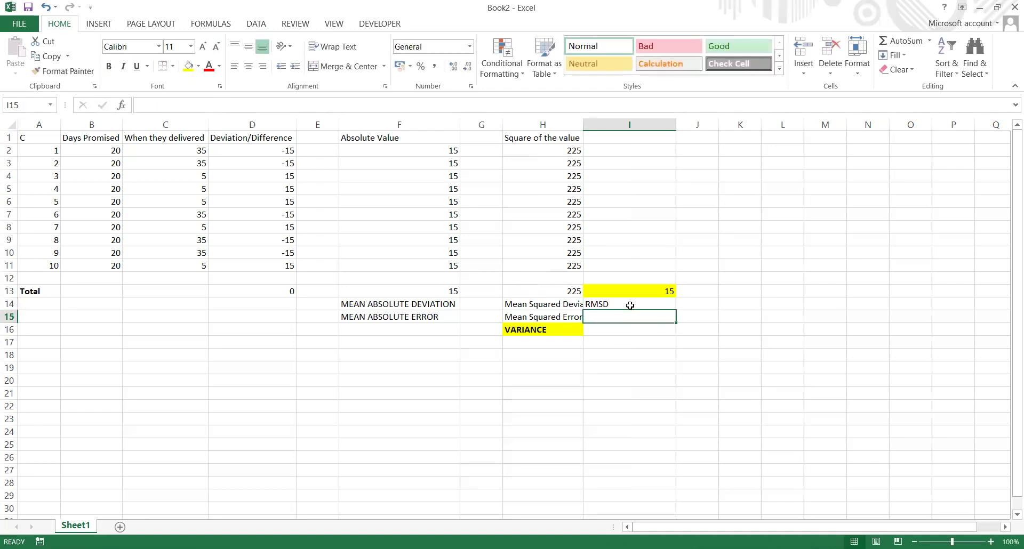
{"action": "type", "text": "RM"}
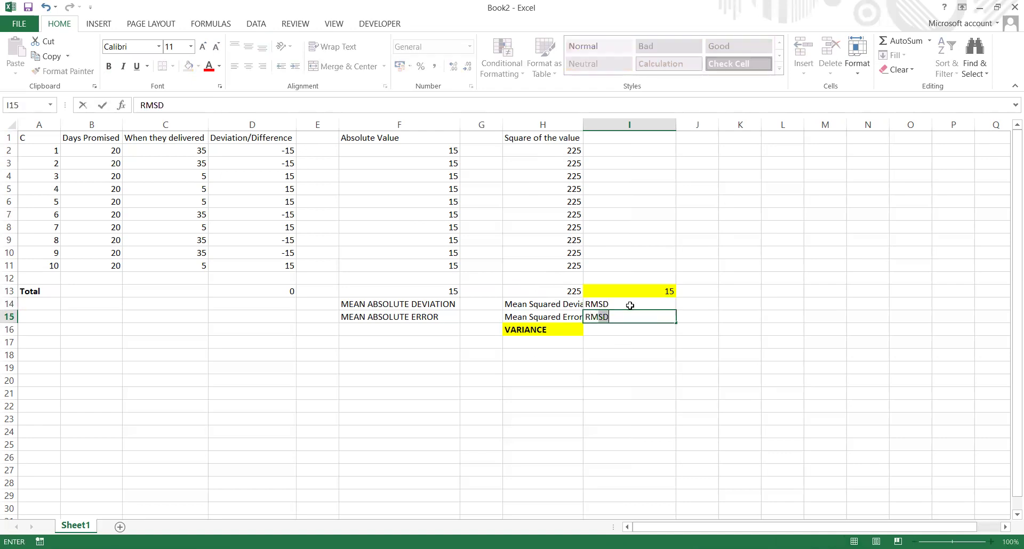
{"action": "type", "text": "SE"}
{"action": "key", "text": "Return"}
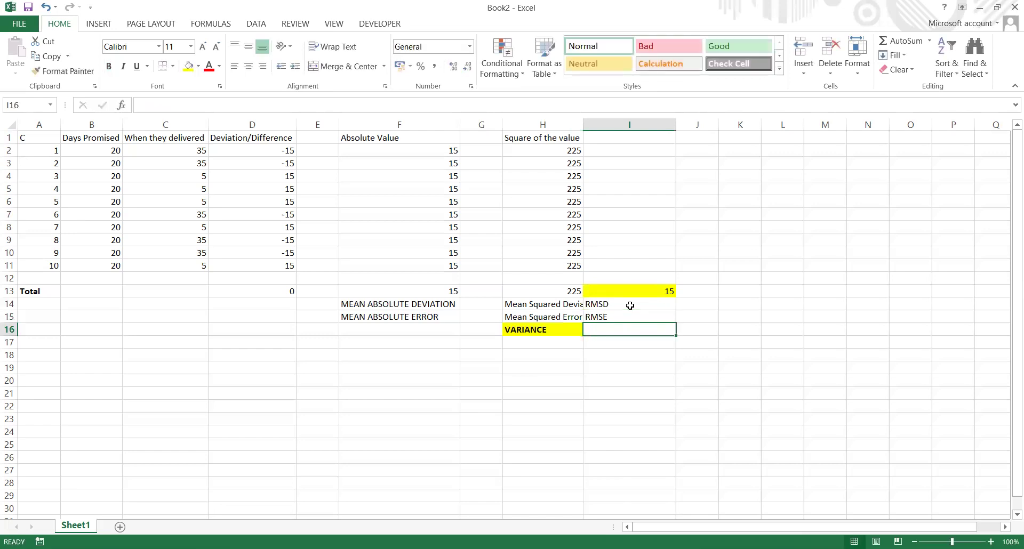
- Enter the label "STD DEVIATION" in I16 and format it bold with a yellow fill
{"action": "type", "text": "STD "}
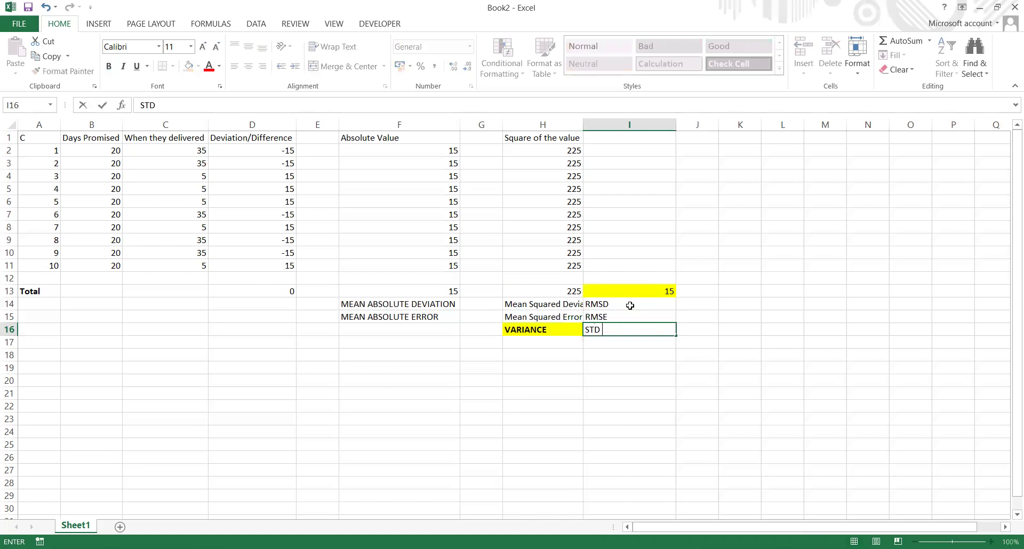
{"action": "type", "text": "DEVIATION"}
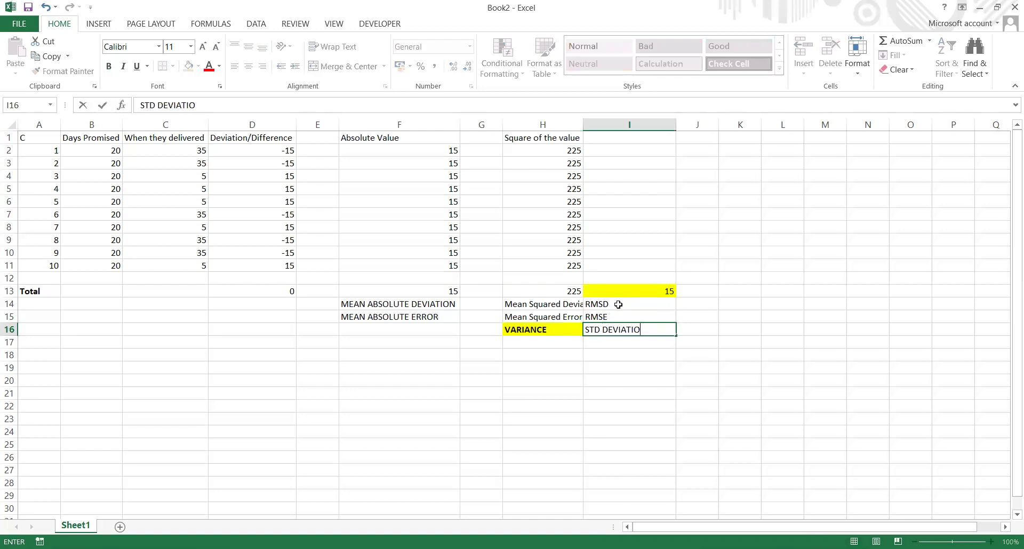
{"action": "key", "text": "Return"}
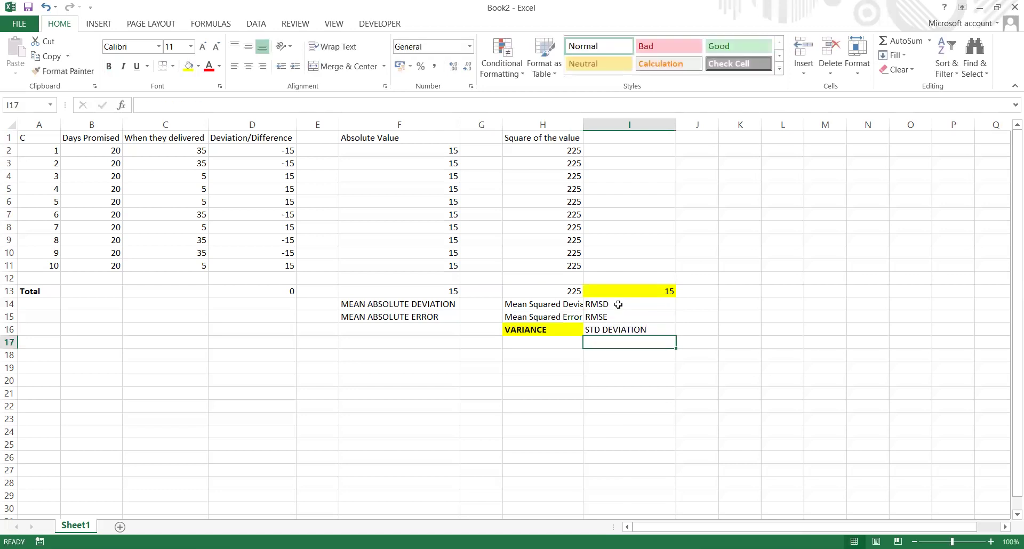
{"action": "left_click", "coordinate": [604, 329]}
{"action": "key", "text": "ctrl+b"}
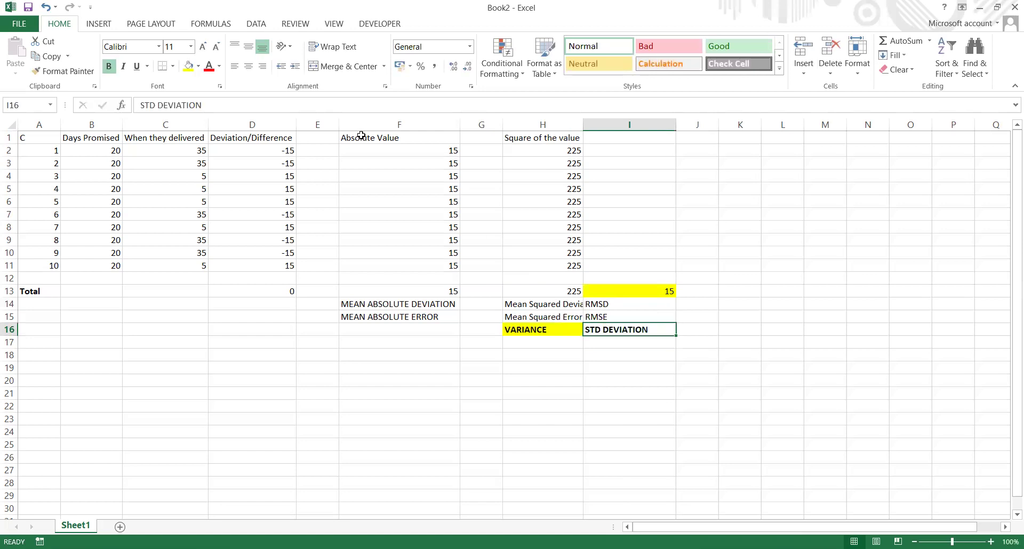
{"action": "left_click", "coordinate": [189, 66]}
{"action": "left_click", "coordinate": [782, 369]}
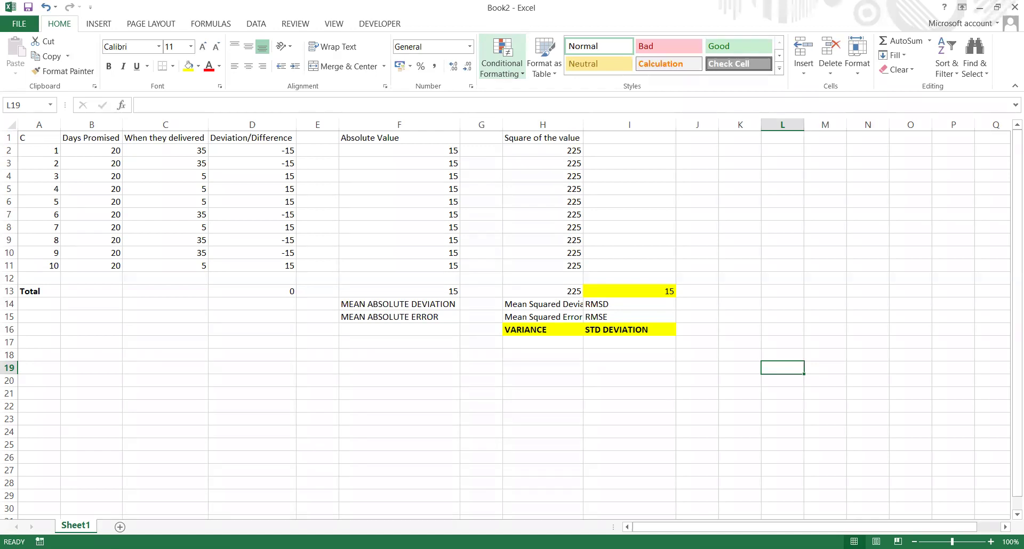
{"action": "key", "text": "alt+Tab"}
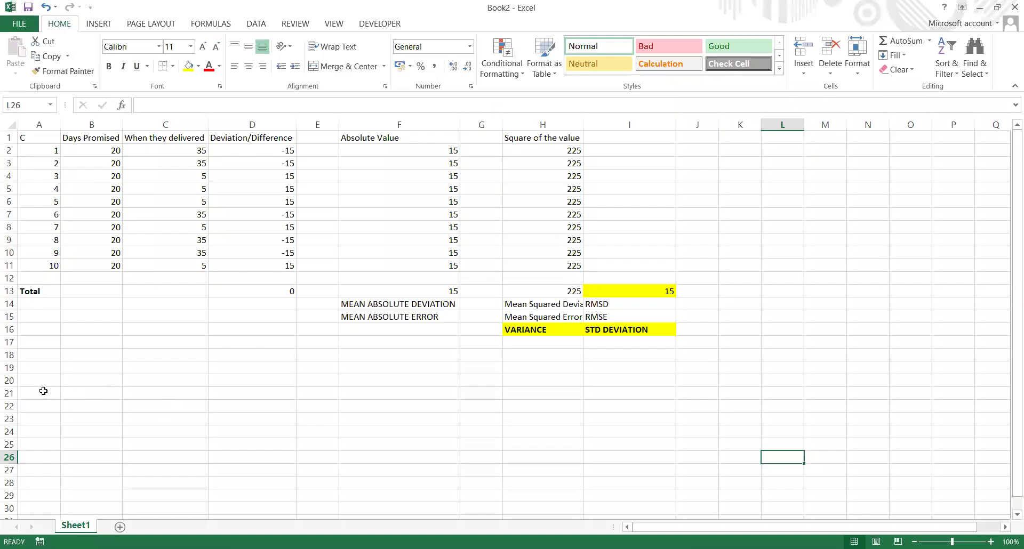
- Fill the empty cells A21 to I21 with yellow to form a horizontal band
{"action": "left_click_drag", "start_coordinate": [41, 393], "coordinate": [591, 390]}
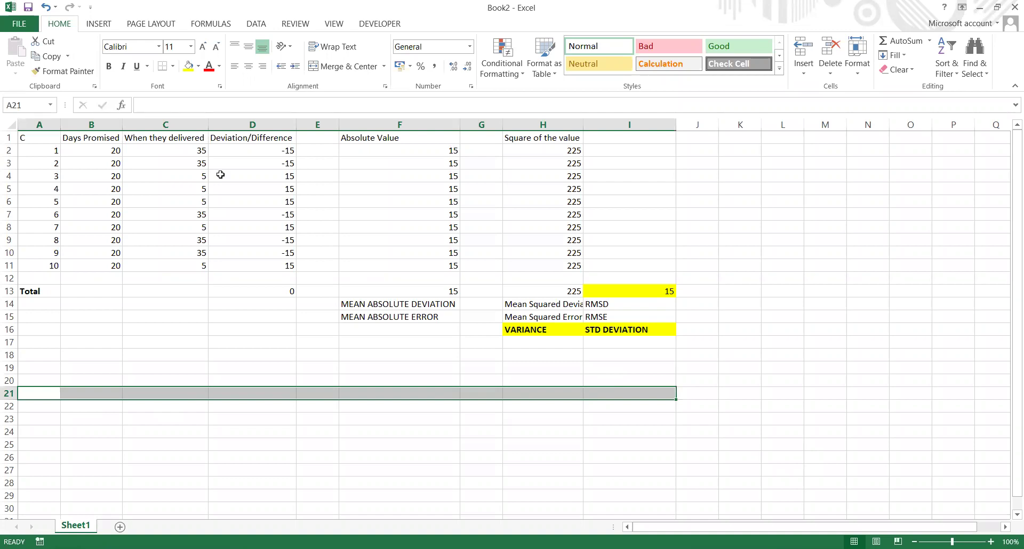
{"action": "left_click", "coordinate": [188, 67]}
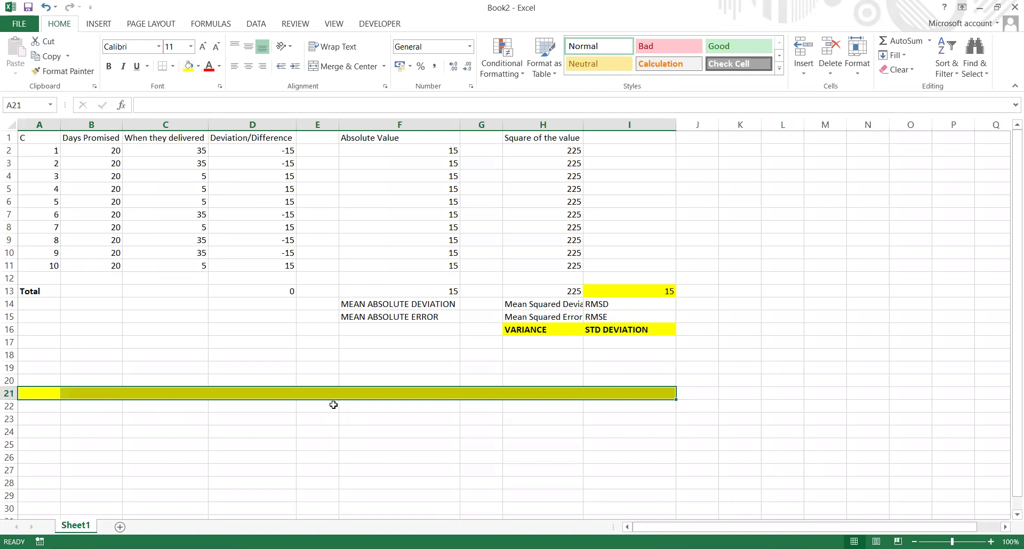
- Fill cells E21 and C21 in the yellow band with the blue theme color
{"action": "left_click", "coordinate": [322, 392]}
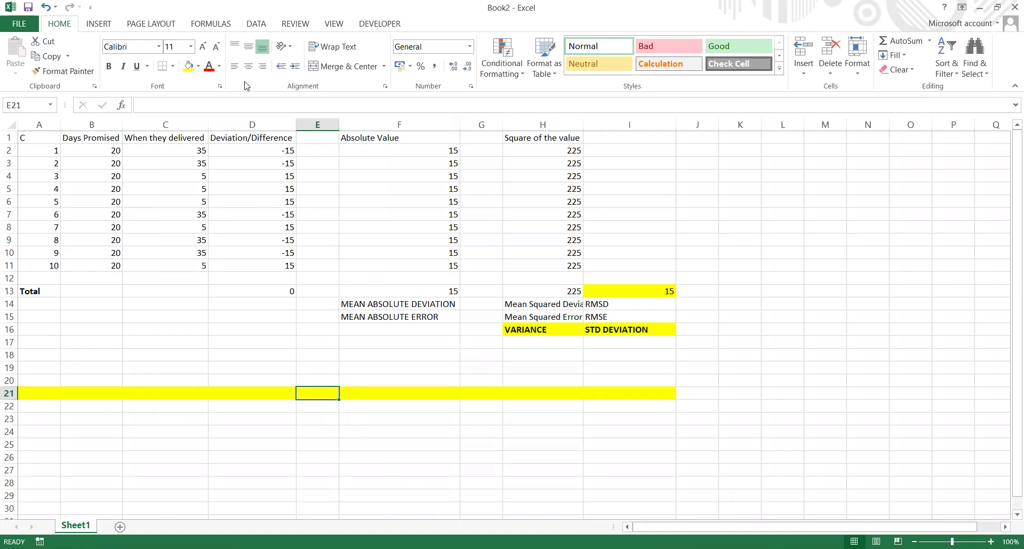
{"action": "left_click", "coordinate": [197, 66]}
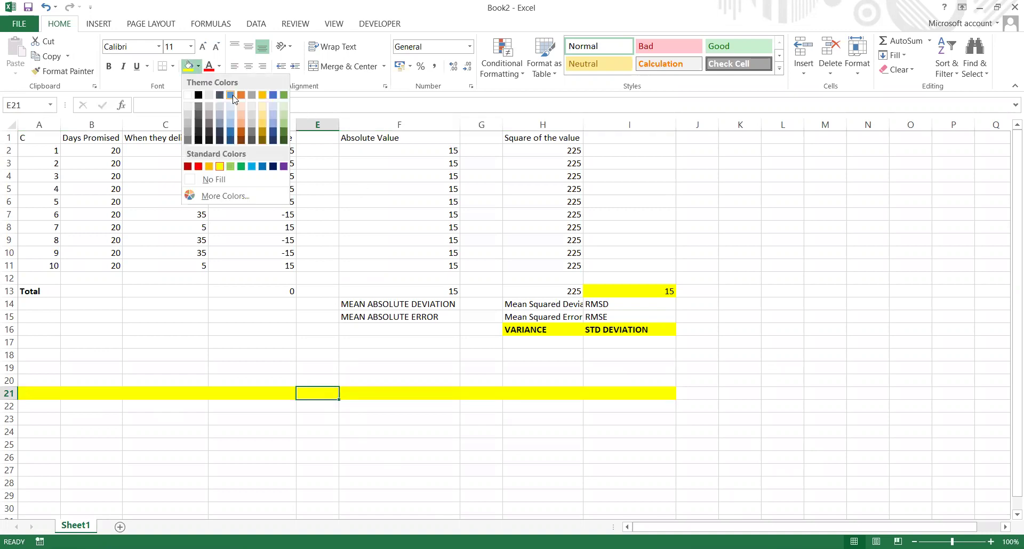
{"action": "left_click", "coordinate": [235, 97]}
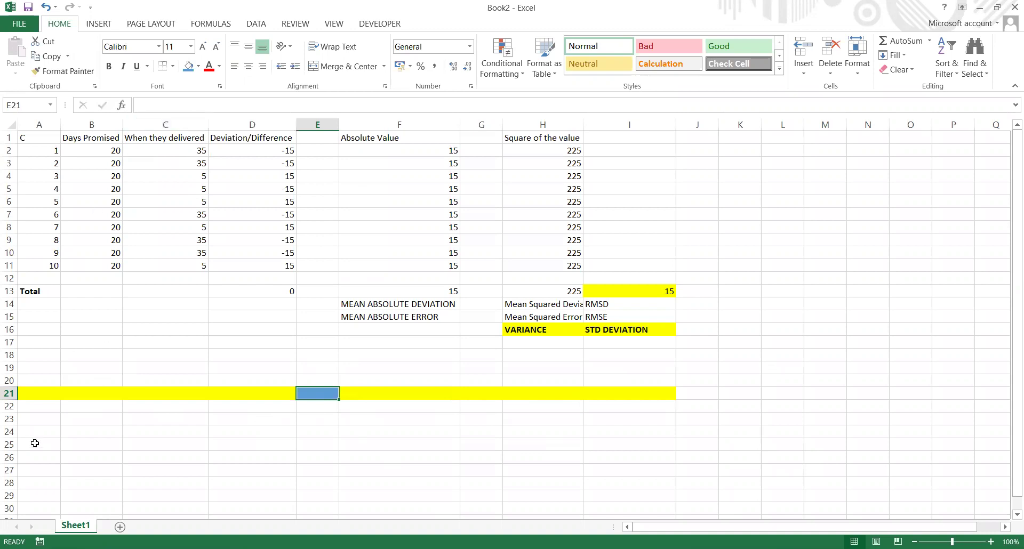
{"action": "left_click", "coordinate": [137, 392]}
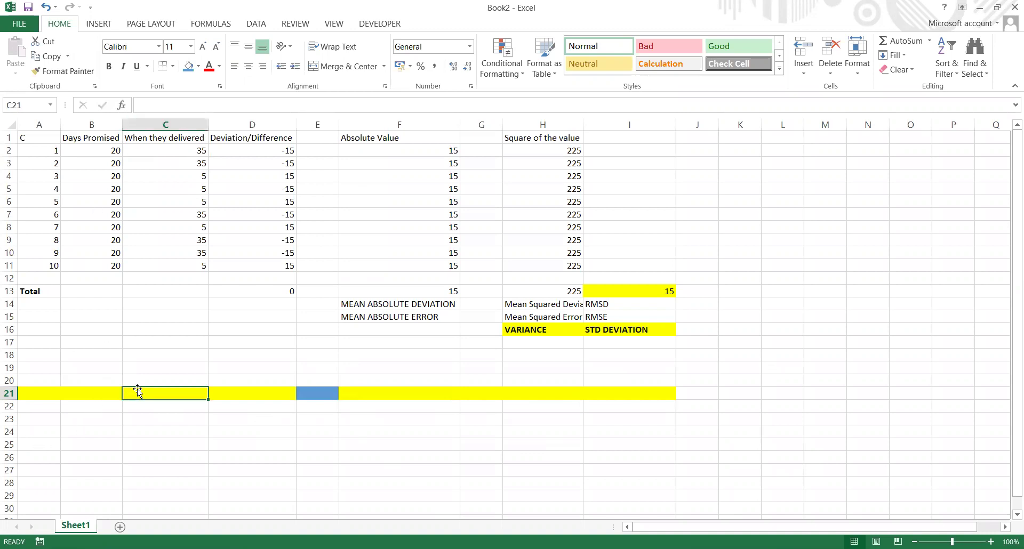
{"action": "left_click", "coordinate": [188, 66]}
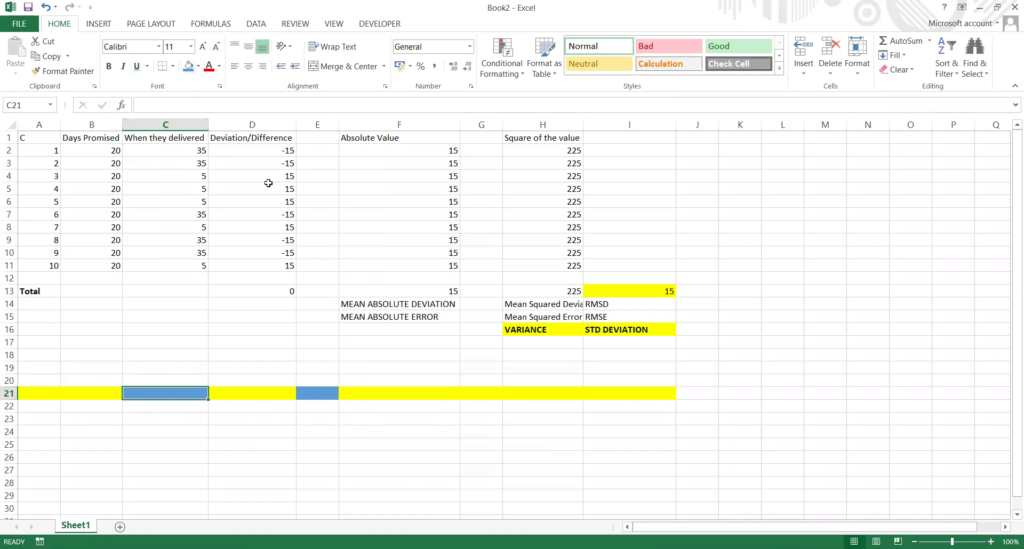
- Fill cell G21 in the yellow band with the blue theme color
{"action": "left_click", "coordinate": [495, 393]}
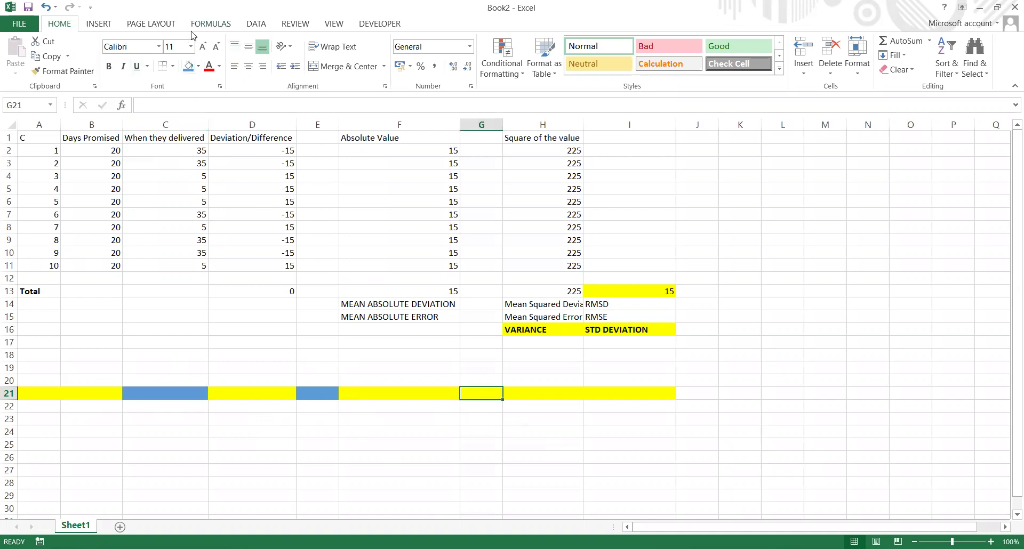
{"action": "left_click", "coordinate": [187, 66]}
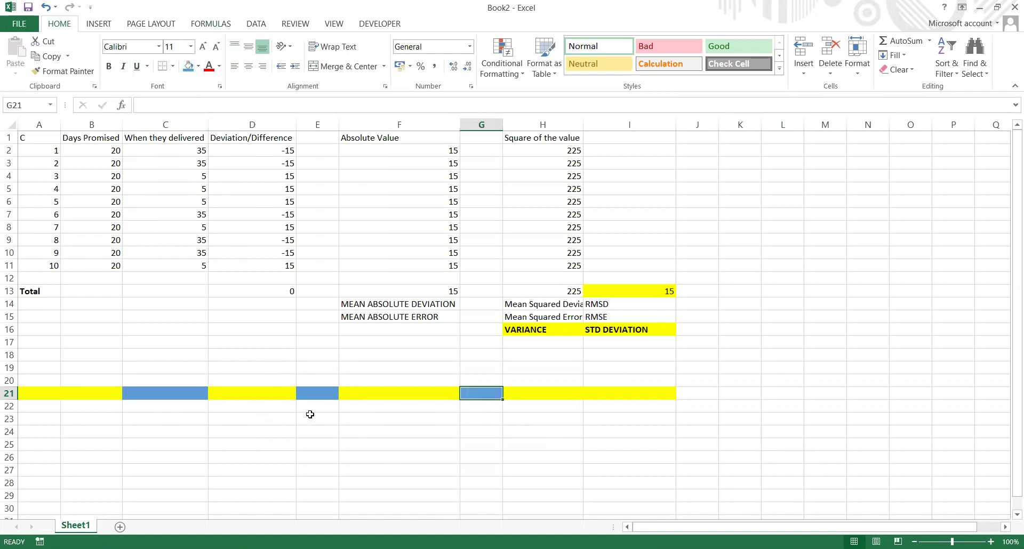
{"action": "left_click_drag", "start_coordinate": [26, 396], "coordinate": [286, 394]}
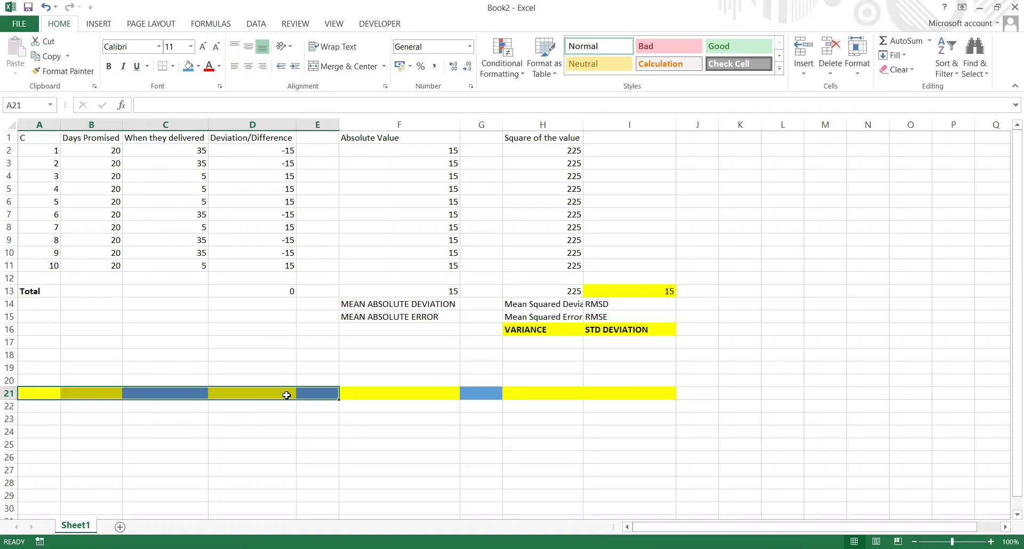
- Enter the label "A" in A20, above the start of the colored band
{"action": "left_click", "coordinate": [32, 381]}
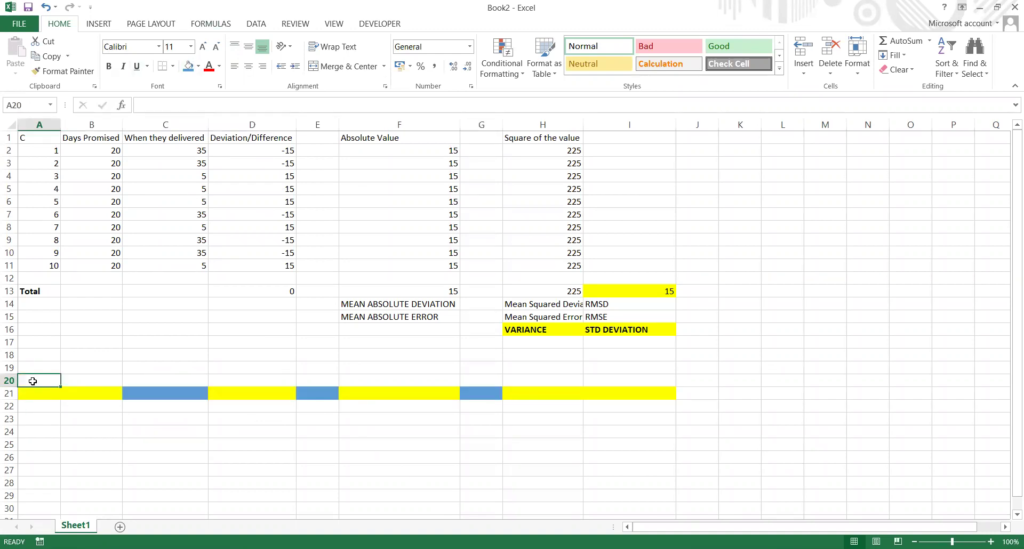
{"action": "type", "text": "A"}
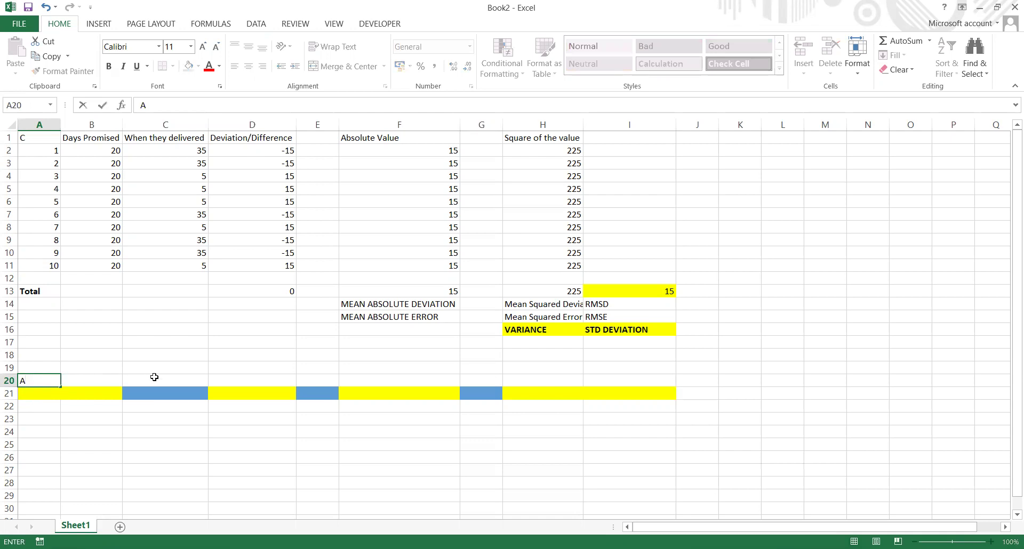
{"action": "left_click", "coordinate": [152, 380]}
- Label the colored band by entering A in A21, B in C21, C in E21, D in G21 and E in I21
{"action": "left_click", "coordinate": [34, 395]}
{"action": "type", "text": "A"}
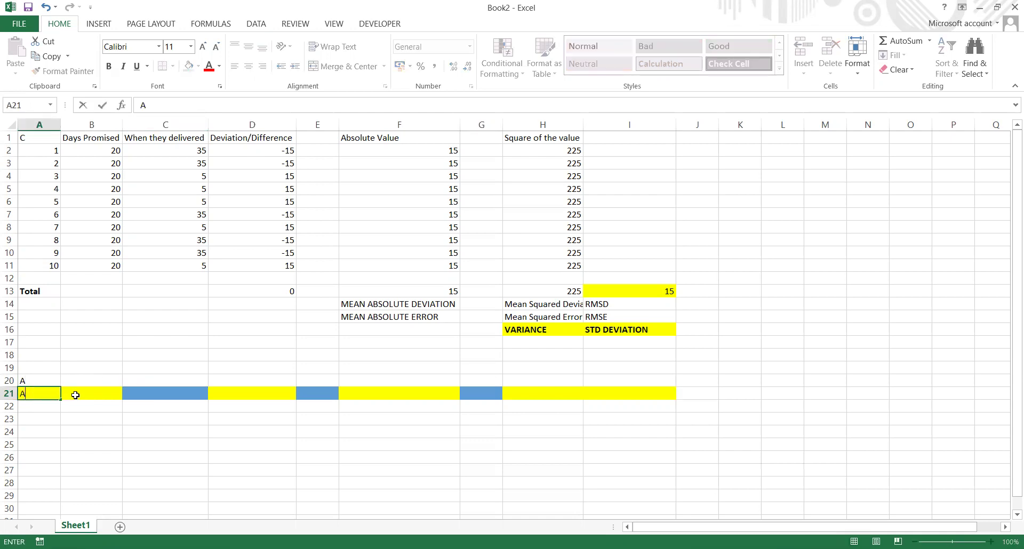
{"action": "left_click", "coordinate": [152, 394]}
{"action": "type", "text": "B"}
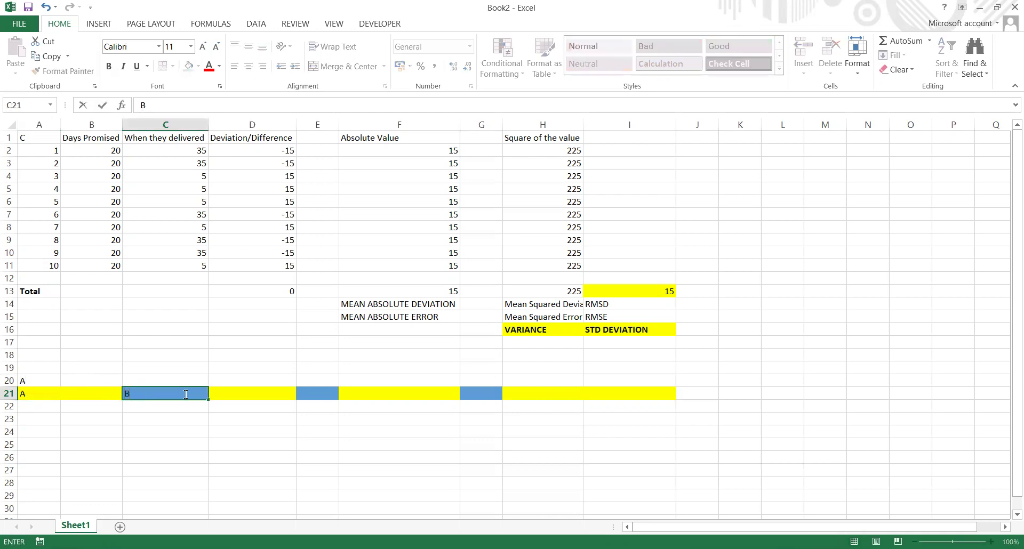
{"action": "left_click", "coordinate": [311, 390]}
{"action": "type", "text": "C"}
{"action": "left_click", "coordinate": [472, 393]}
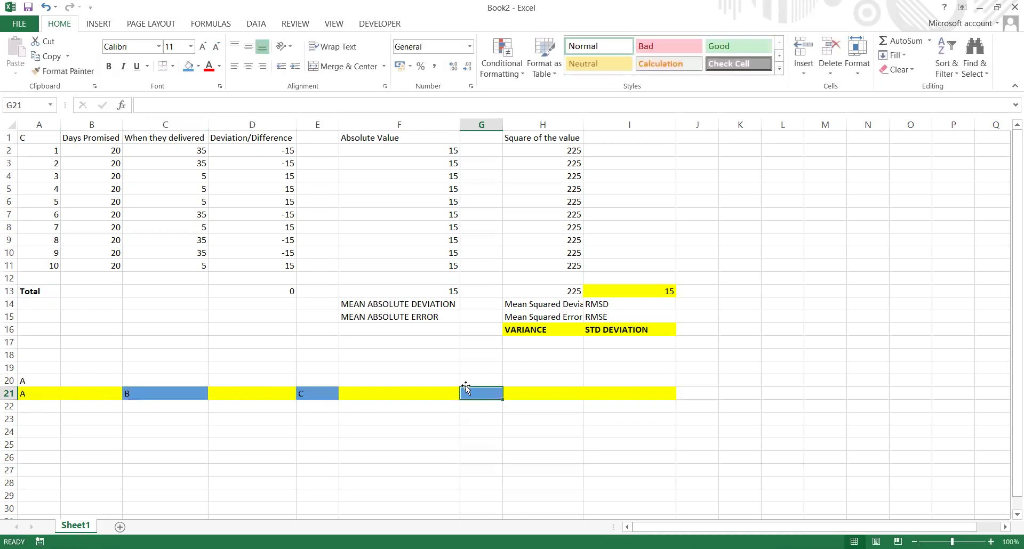
{"action": "type", "text": "D"}
{"action": "left_click", "coordinate": [656, 393]}
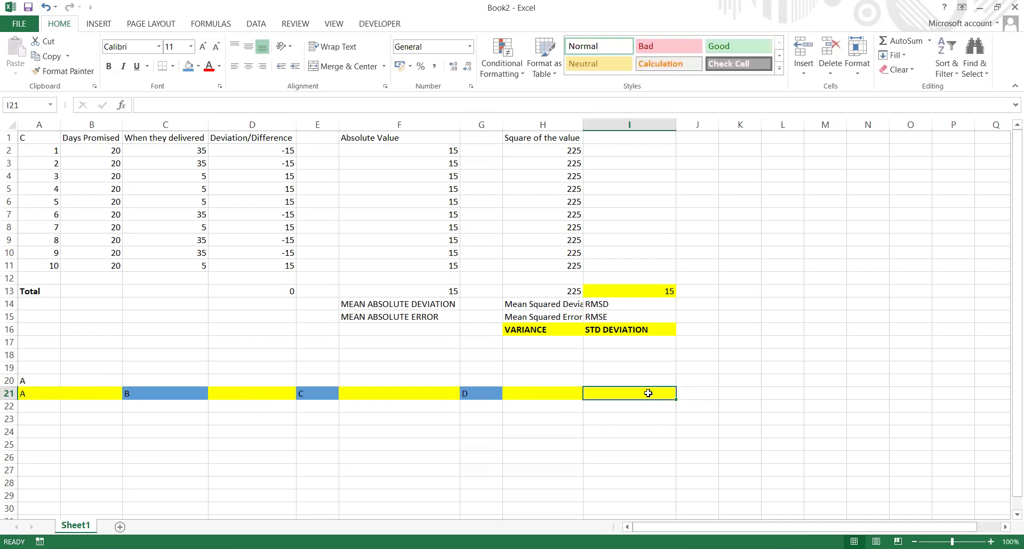
{"action": "type", "text": "E"}
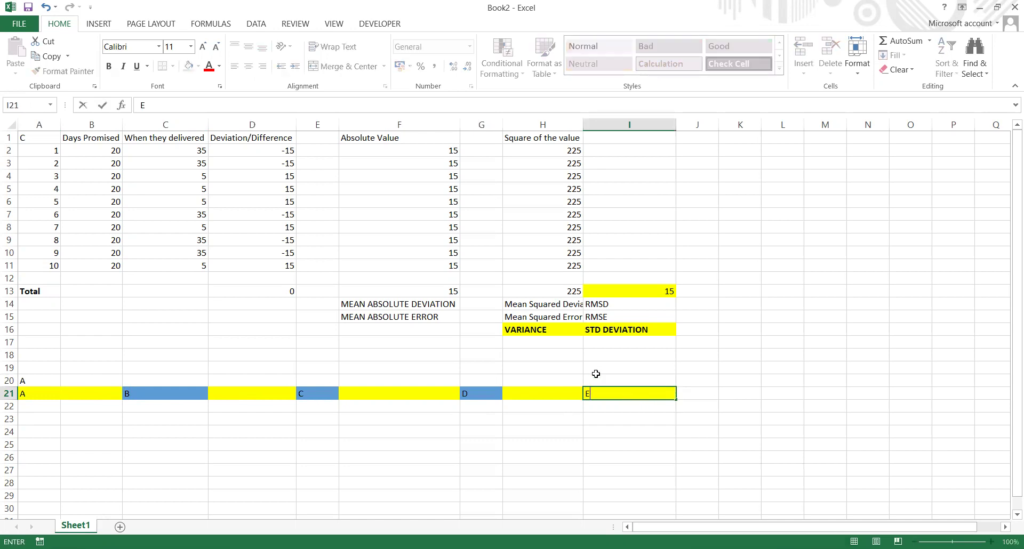
- Right-align the label in I21 and clear the stray label from A20
{"action": "left_click", "coordinate": [603, 462]}
{"action": "left_click", "coordinate": [608, 392]}
{"action": "left_click", "coordinate": [261, 66]}
{"action": "left_click", "coordinate": [39, 378]}
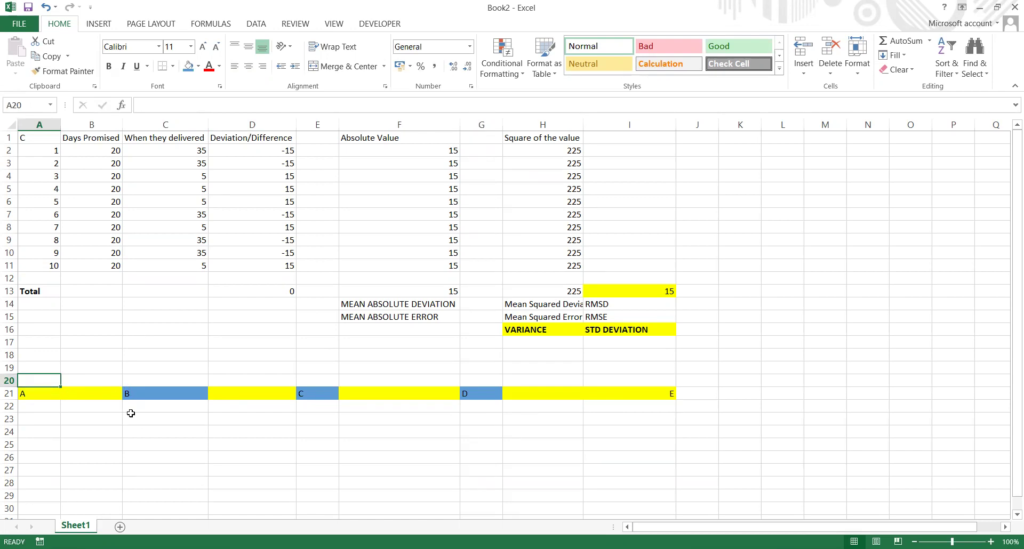
- Enter the labels "Q0" in A22, "Q1" in C22 and "Quartile 1" in C23, below the band
{"action": "key", "text": "Down"}
{"action": "key", "text": "Down"}
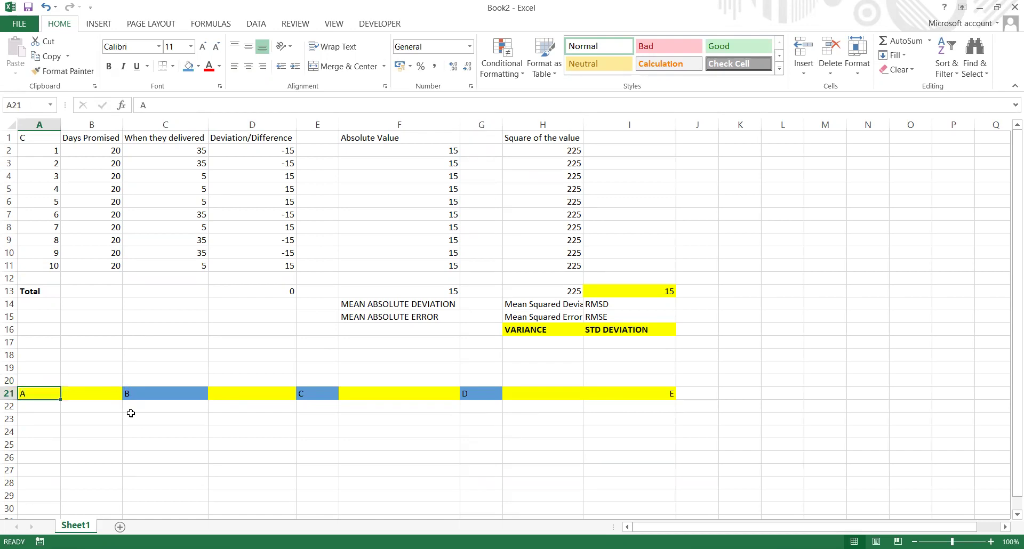
{"action": "type", "text": "Q0"}
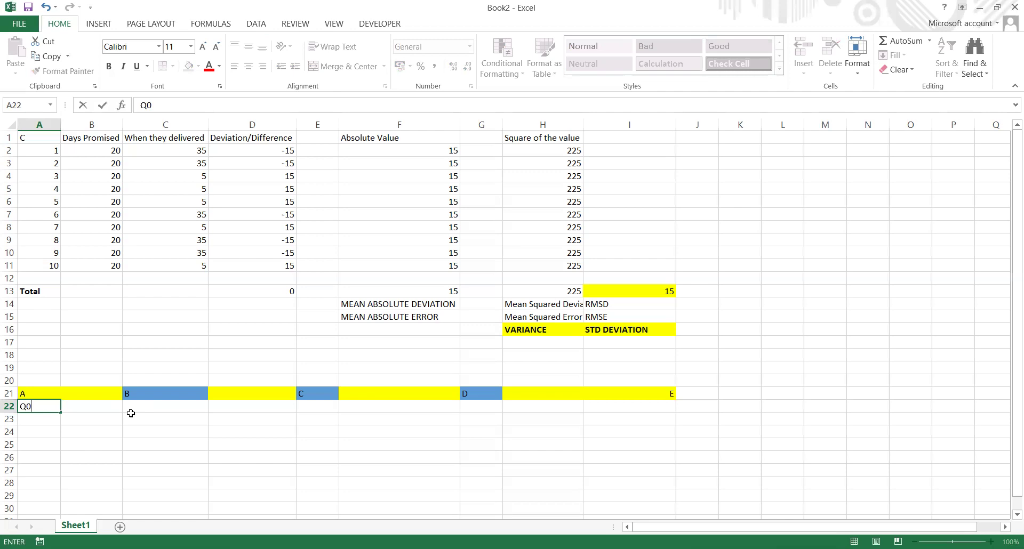
{"action": "left_click", "coordinate": [144, 410]}
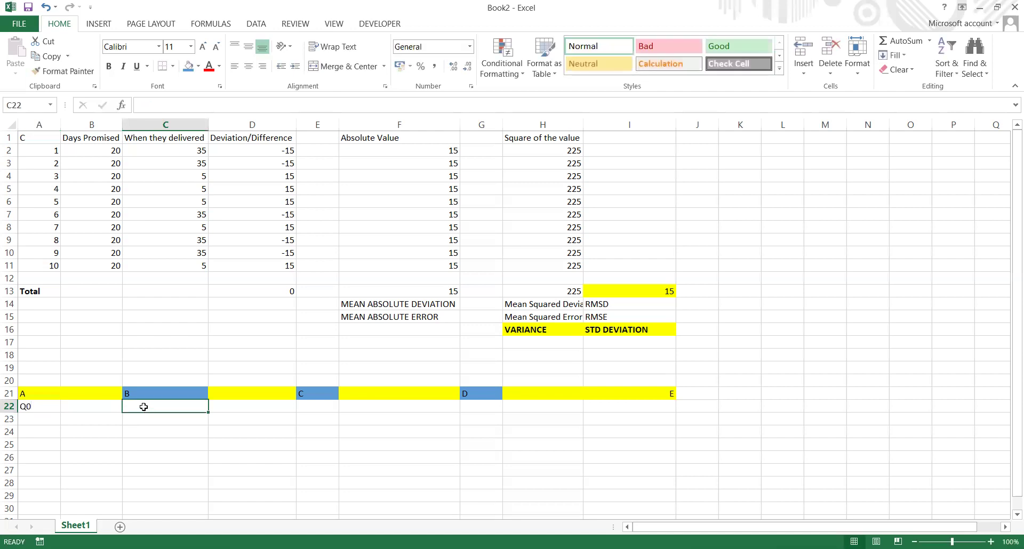
{"action": "type", "text": "Q1"}
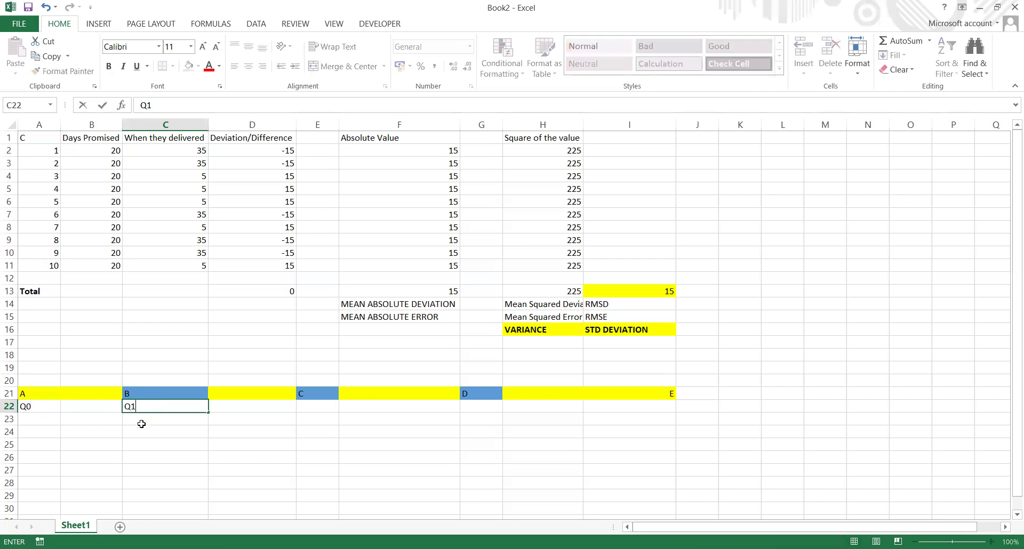
{"action": "left_click", "coordinate": [141, 424]}
{"action": "type", "text": "Quartile 1"}
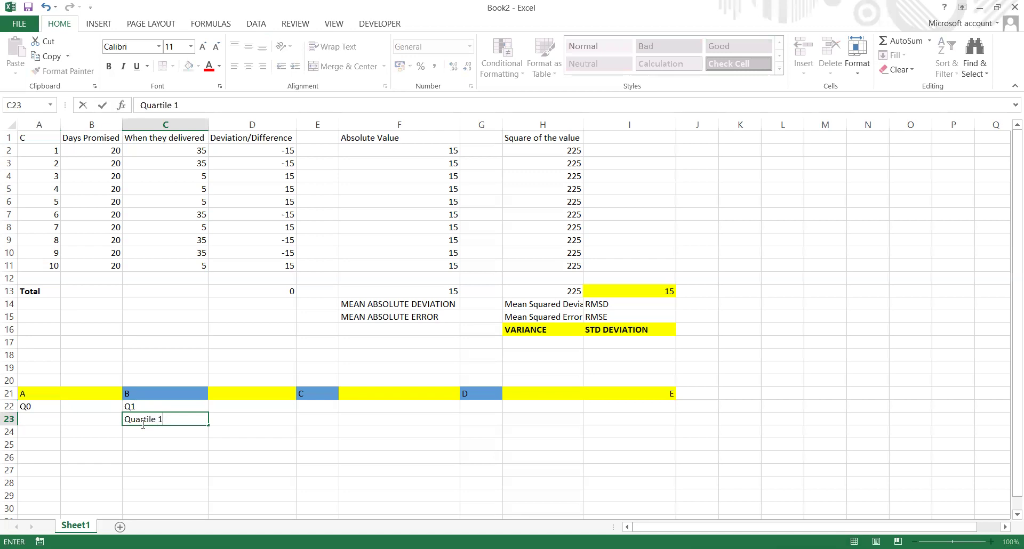
{"action": "key", "text": "Return"}
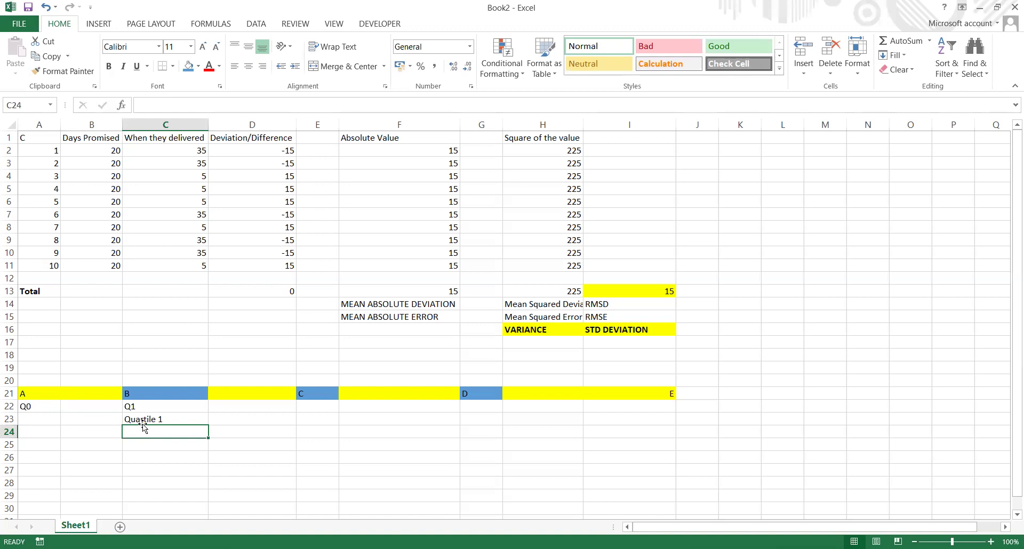
- Enter "Median" in E22 and "Q2" in E23, below the band's label C
{"action": "left_click", "coordinate": [306, 405]}
{"action": "type", "text": "Median"}
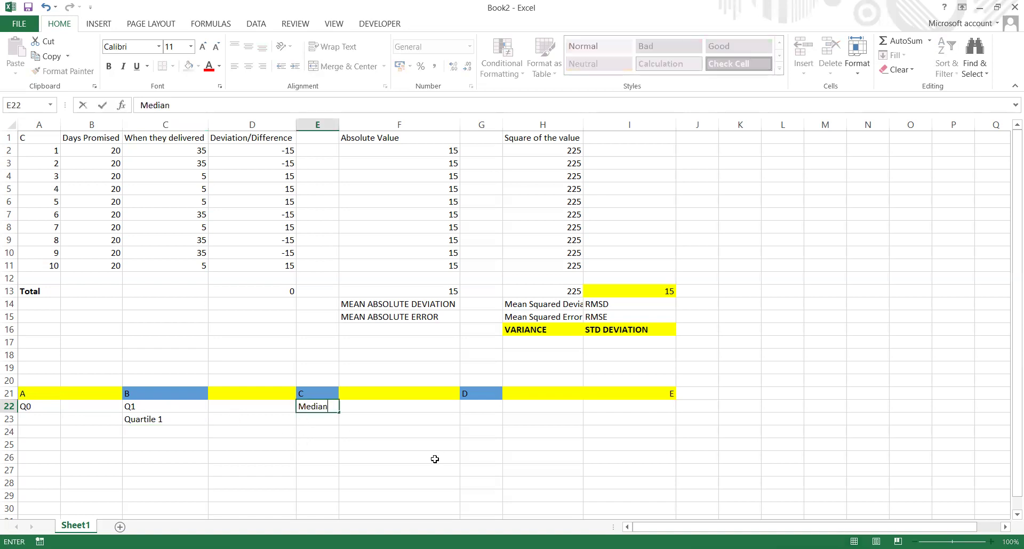
{"action": "key", "text": "Return"}
{"action": "type", "text": "Q2"}
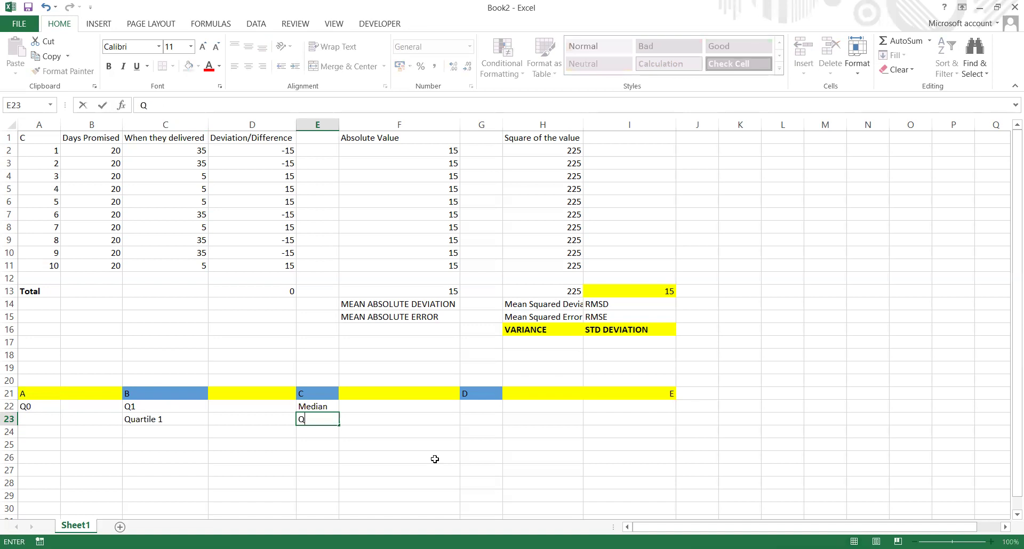
{"action": "key", "text": "Return"}
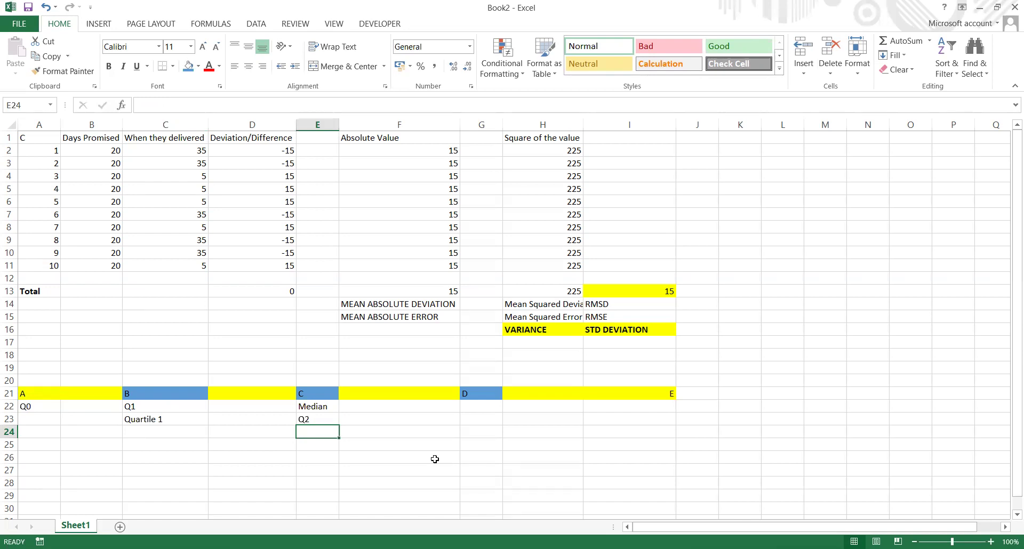
- Enter "Q3" in G22 and "Q4" in I22, and right-align the Q4 label
{"action": "left_click", "coordinate": [479, 409]}
{"action": "type", "text": "Q3"}
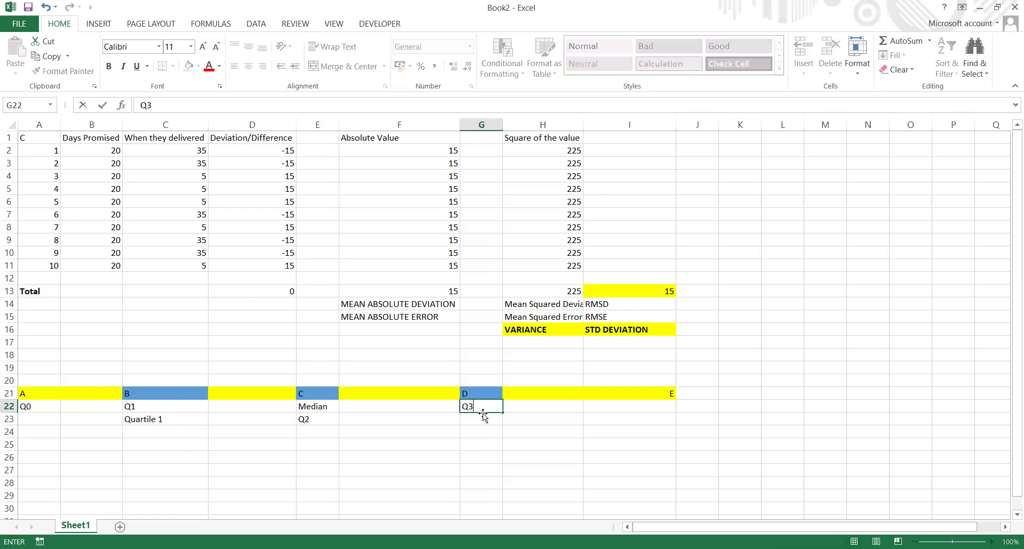
{"action": "left_click", "coordinate": [504, 436]}
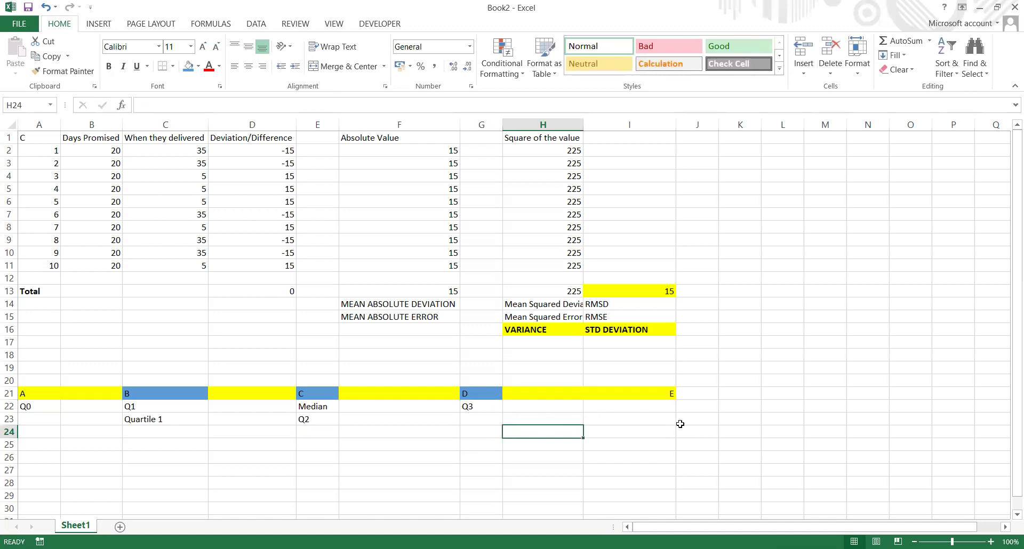
{"action": "left_click", "coordinate": [663, 409]}
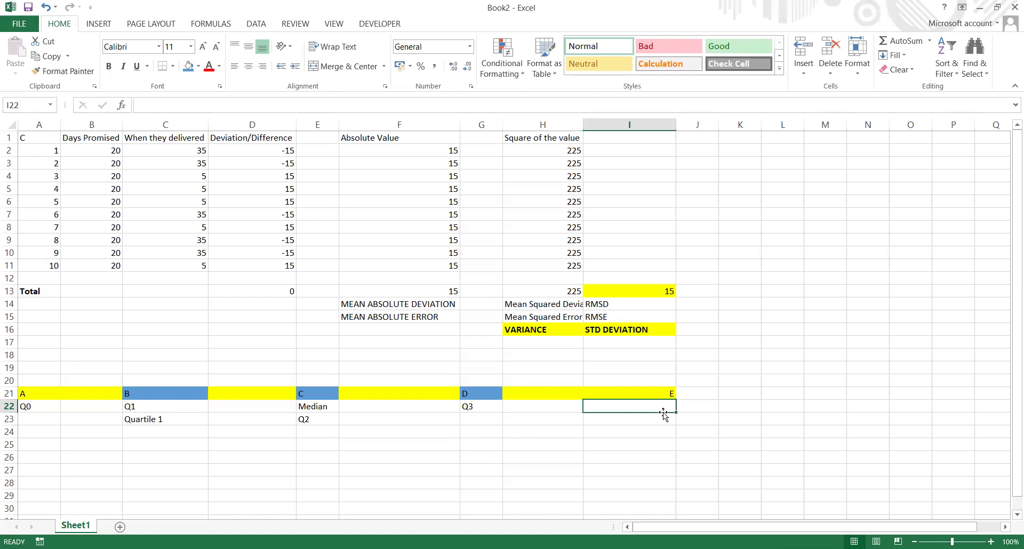
{"action": "type", "text": "Q4"}
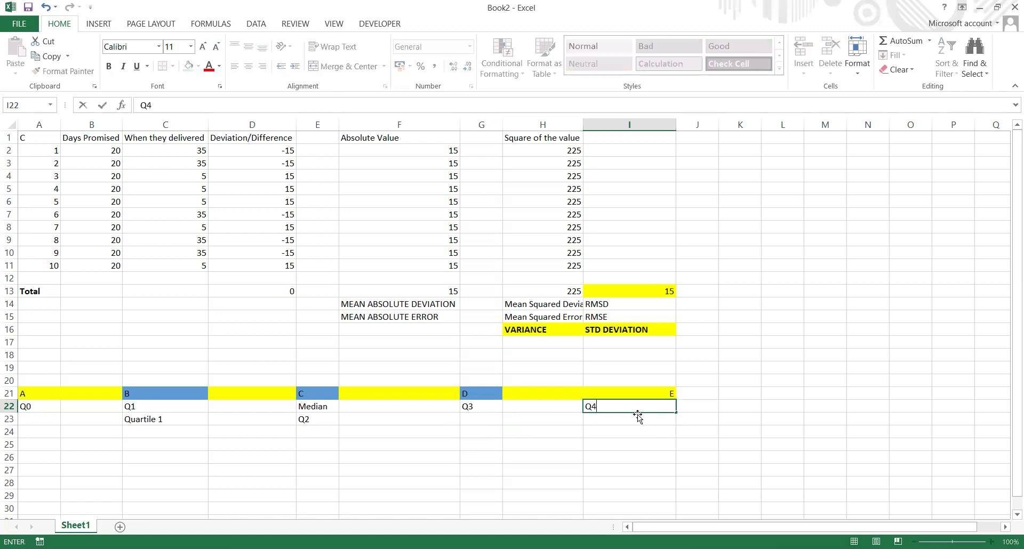
{"action": "key", "text": "ctrl+Return"}
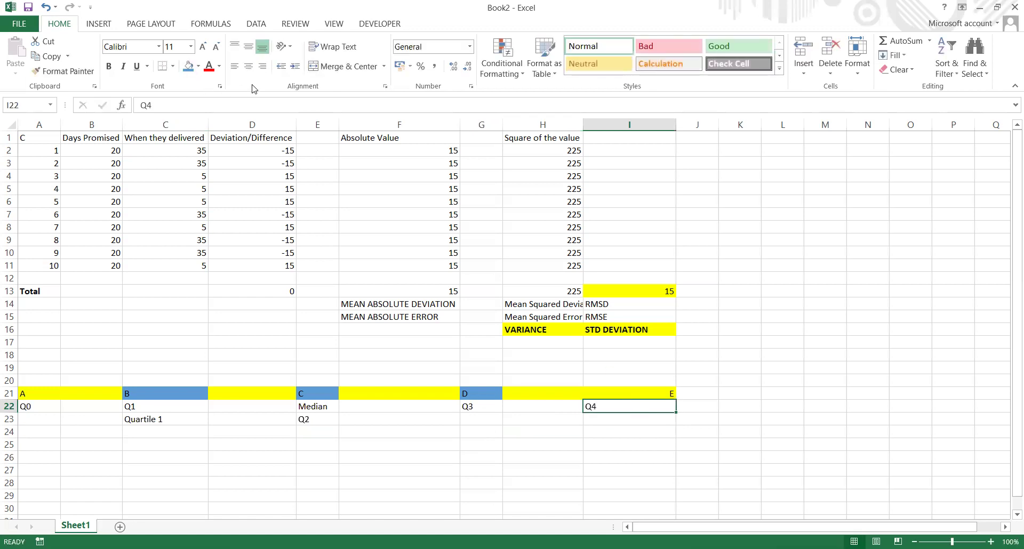
{"action": "left_click", "coordinate": [262, 66]}
- Enter the interquartile range note "IQR = Q3 - Q1" in D25
{"action": "left_click", "coordinate": [271, 449]}
{"action": "type", "text": "I"}
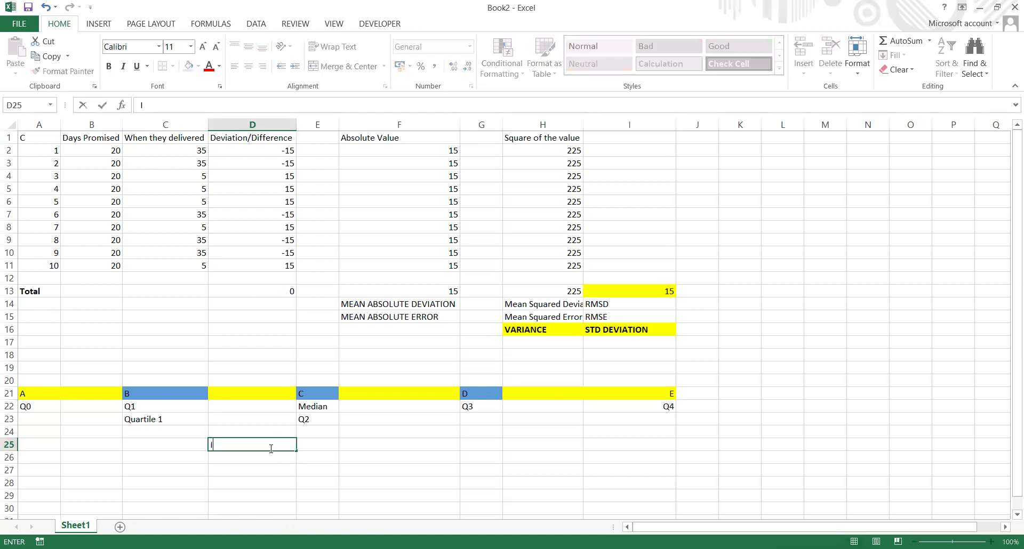
{"action": "type", "text": "QR = Q3 - Q1"}
{"action": "key", "text": "Return"}
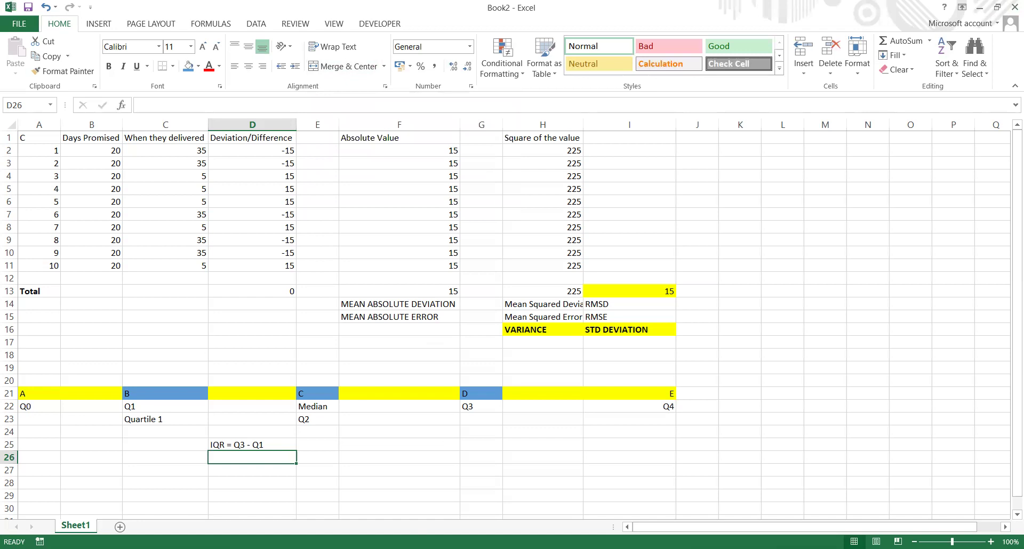
- Switch to Paint, choose a pencil line size and draw a vertical and a horizontal chart axis freehand in red
{"action": "key", "text": "alt+Tab"}
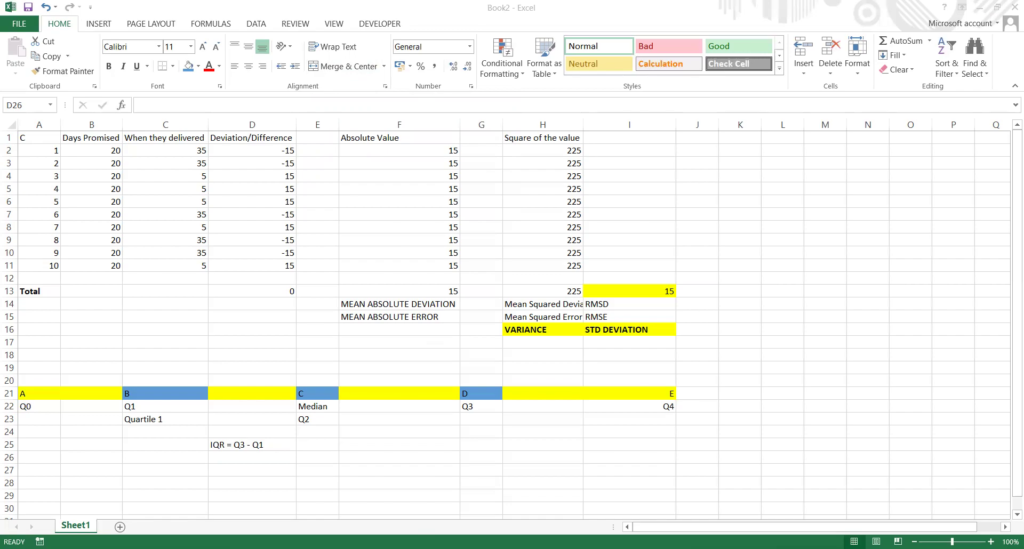
{"action": "key", "text": "alt+Tab"}
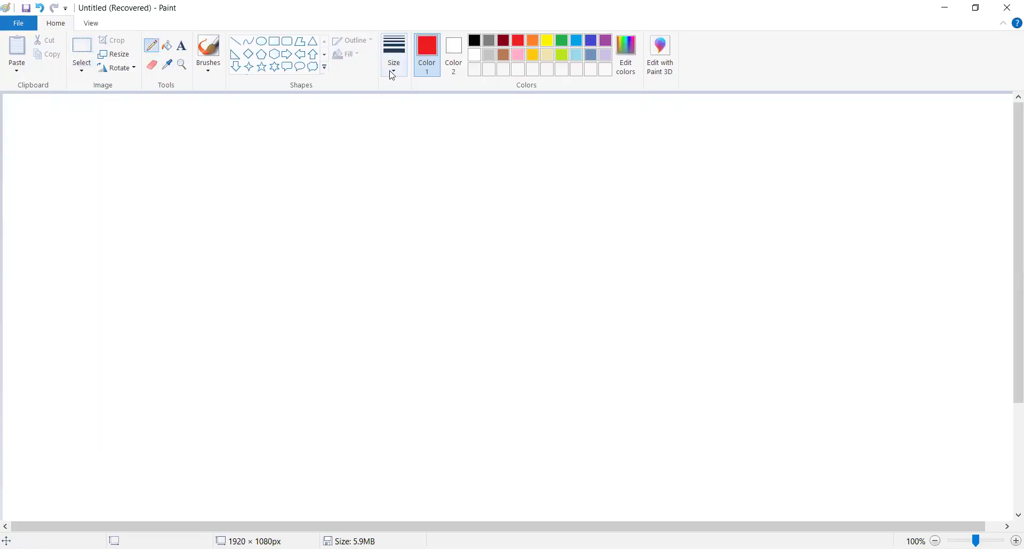
{"action": "left_click", "coordinate": [393, 74]}
{"action": "left_click", "coordinate": [403, 165]}
{"action": "mouse_move", "coordinate": [46, 113]}
{"action": "left_mouse_down"}
{"action": "mouse_move", "coordinate": [33, 194]}
{"action": "mouse_move", "coordinate": [30, 355]}
{"action": "mouse_move", "coordinate": [42, 405]}
{"action": "mouse_move", "coordinate": [376, 421]}
{"action": "left_mouse_up"}
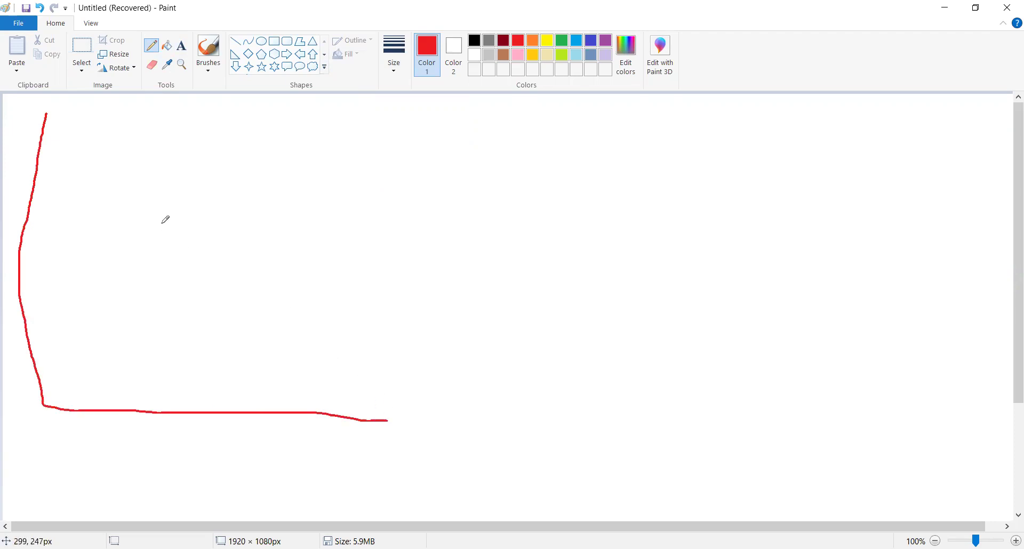
- Draw a horizontal box plot above the horizontal axis, with a median line inside the box and a capped whisker on each side
{"action": "mouse_move", "coordinate": [150, 228]}
{"action": "left_mouse_down"}
{"action": "mouse_move", "coordinate": [150, 293]}
{"action": "mouse_move", "coordinate": [376, 309]}
{"action": "mouse_move", "coordinate": [363, 224]}
{"action": "mouse_move", "coordinate": [276, 216]}
{"action": "mouse_move", "coordinate": [153, 224]}
{"action": "left_mouse_up"}
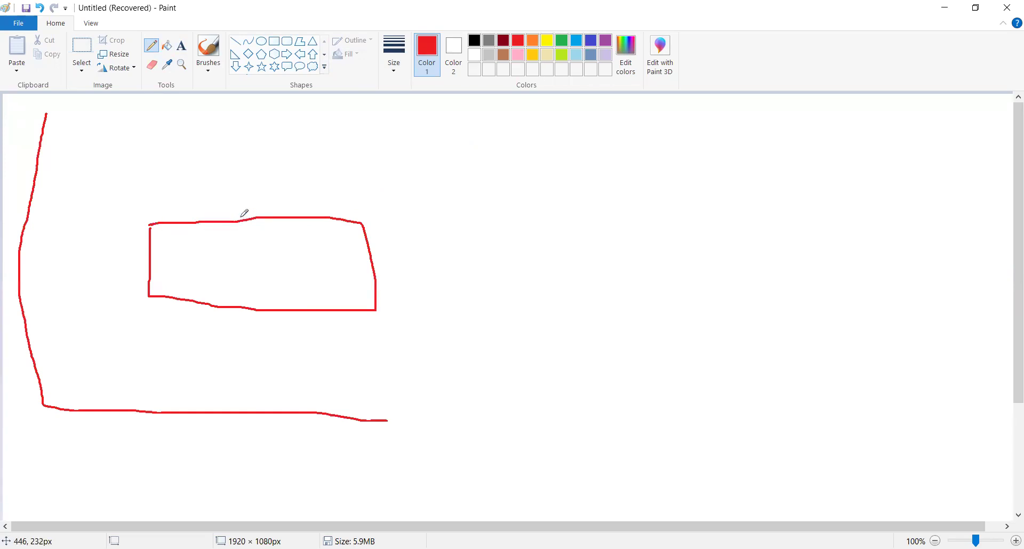
{"action": "left_click_drag", "start_coordinate": [238, 217], "coordinate": [242, 308]}
{"action": "mouse_move", "coordinate": [381, 255]}
{"action": "left_mouse_down"}
{"action": "mouse_move", "coordinate": [371, 255]}
{"action": "mouse_move", "coordinate": [413, 241]}
{"action": "mouse_move", "coordinate": [414, 273]}
{"action": "left_mouse_up"}
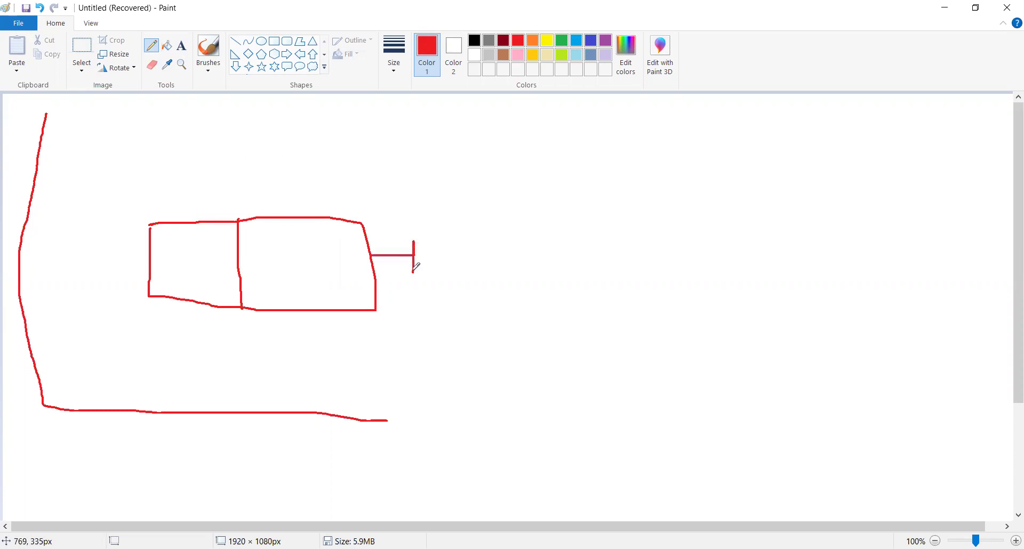
{"action": "mouse_move", "coordinate": [152, 252]}
{"action": "left_mouse_down"}
{"action": "mouse_move", "coordinate": [117, 252]}
{"action": "mouse_move", "coordinate": [116, 237]}
{"action": "mouse_move", "coordinate": [117, 265]}
{"action": "left_mouse_up"}
- Mark outlier dots beyond the ends of both box plot whiskers
{"action": "left_click", "coordinate": [99, 253]}
{"action": "left_click", "coordinate": [109, 278]}
{"action": "left_click", "coordinate": [425, 248]}
{"action": "left_click", "coordinate": [427, 264]}
{"action": "left_click", "coordinate": [420, 285]}
- Draw a dashed vertical guide from the left whisker down to the horizontal axis and extend that axis to the right
{"action": "left_click", "coordinate": [116, 274]}
{"action": "left_click_drag", "start_coordinate": [115, 308], "coordinate": [115, 315]}
{"action": "left_click_drag", "start_coordinate": [114, 379], "coordinate": [119, 418]}
{"action": "left_click_drag", "start_coordinate": [381, 421], "coordinate": [502, 419]}
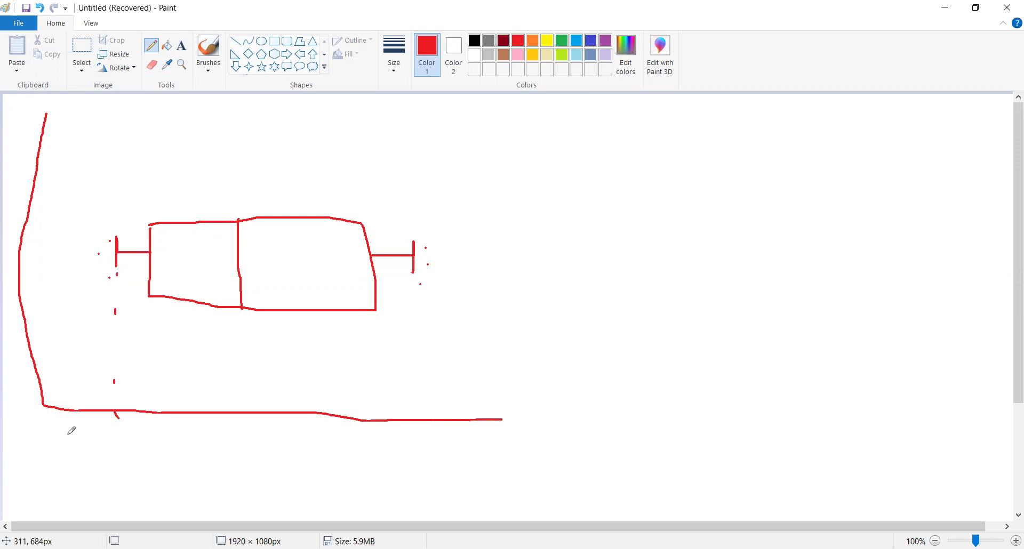
- Handwrite scale marks below the horizontal axis and the label "Q0" above the left whisker
{"action": "mouse_move", "coordinate": [49, 426]}
{"action": "left_mouse_down"}
{"action": "mouse_move", "coordinate": [46, 435]}
{"action": "mouse_move", "coordinate": [131, 438]}
{"action": "left_mouse_up"}
{"action": "left_click", "coordinate": [163, 439]}
{"action": "mouse_move", "coordinate": [83, 208]}
{"action": "left_mouse_down"}
{"action": "mouse_move", "coordinate": [72, 222]}
{"action": "mouse_move", "coordinate": [84, 212]}
{"action": "mouse_move", "coordinate": [89, 229]}
{"action": "mouse_move", "coordinate": [97, 218]}
{"action": "left_mouse_up"}
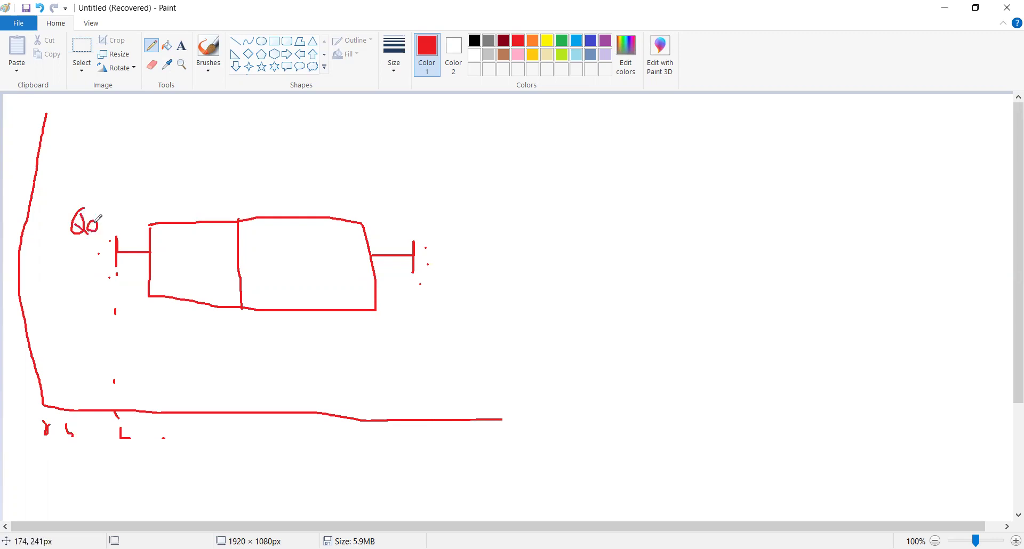